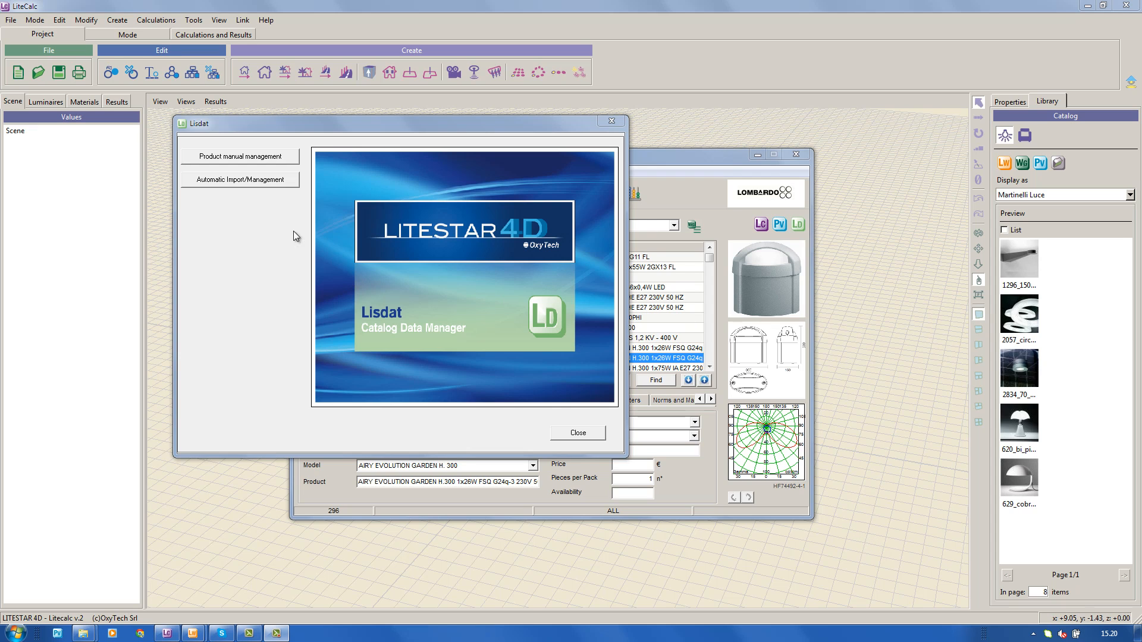
- Add a manufacturer through automatic import management with company 000, data folder 000 and product type Luminaires
left_click(271, 181)
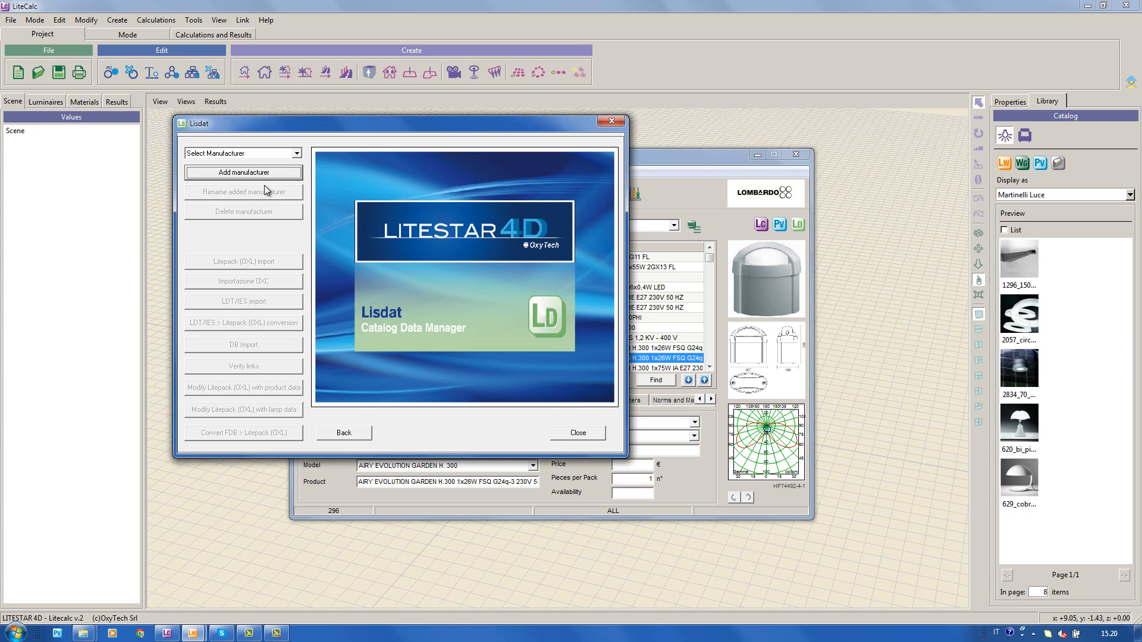
left_click(269, 174)
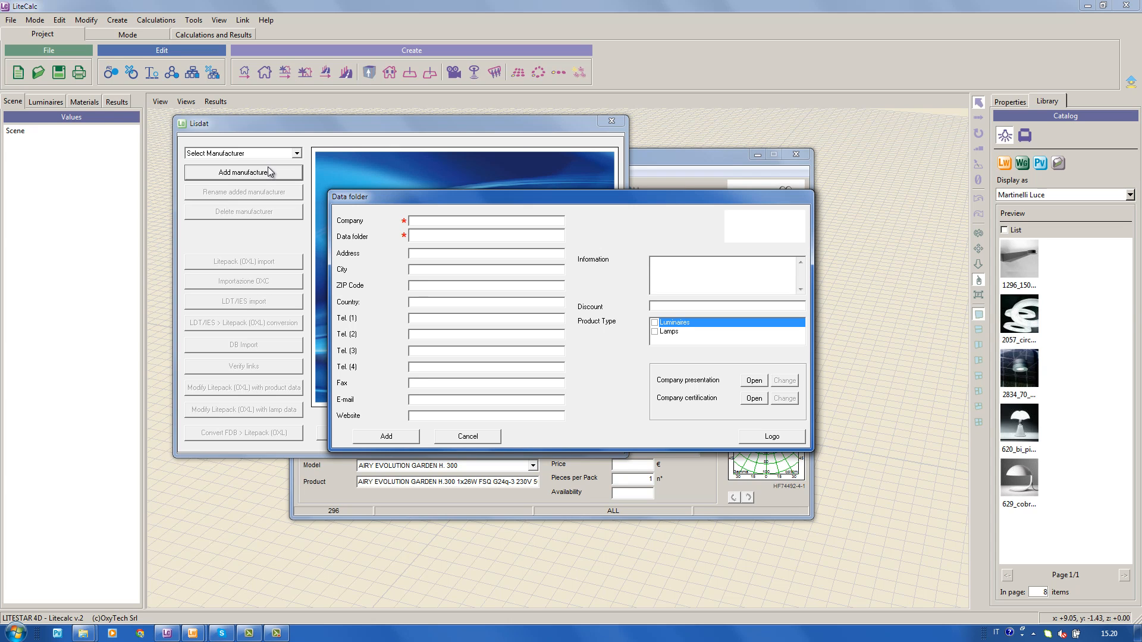
type("000")
left_click(414, 236)
type("000")
left_click(655, 323)
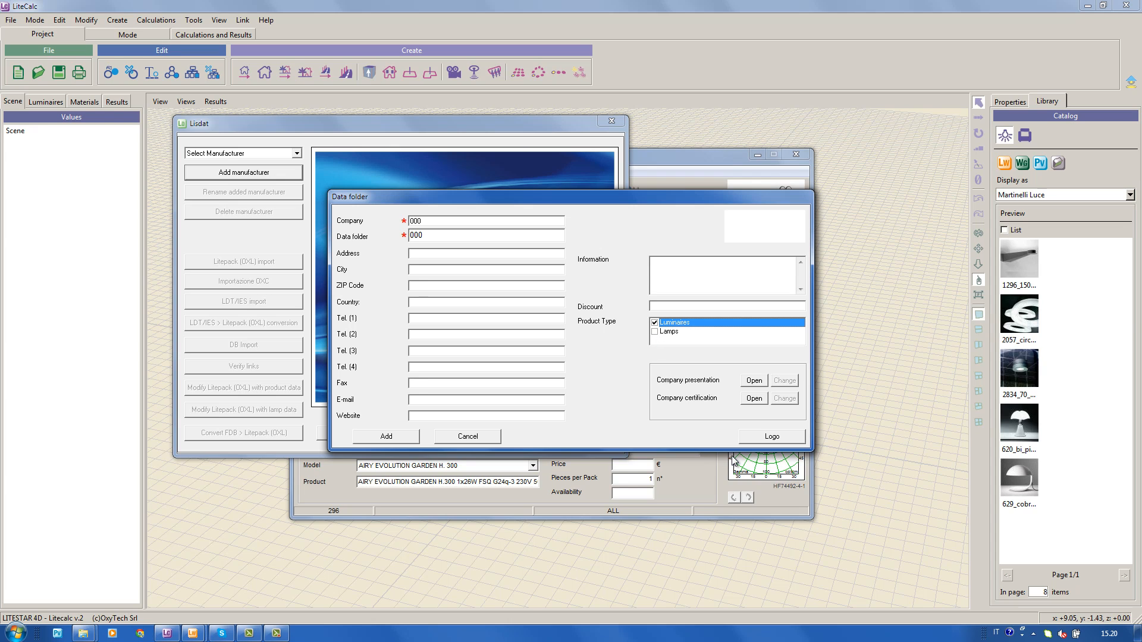
left_click(375, 438)
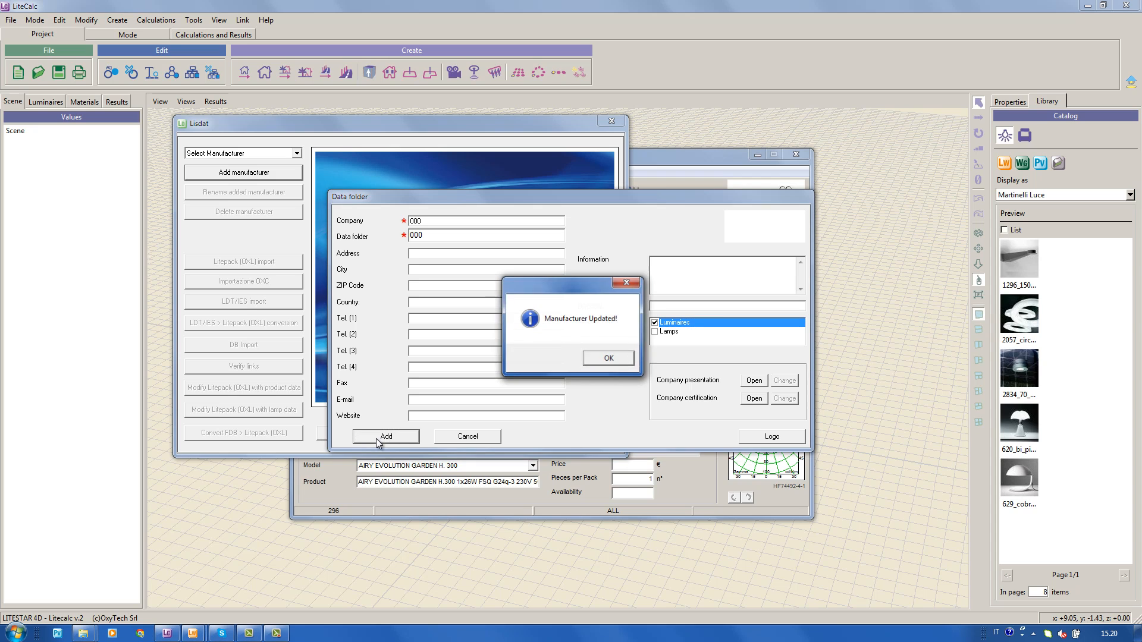
left_click(618, 360)
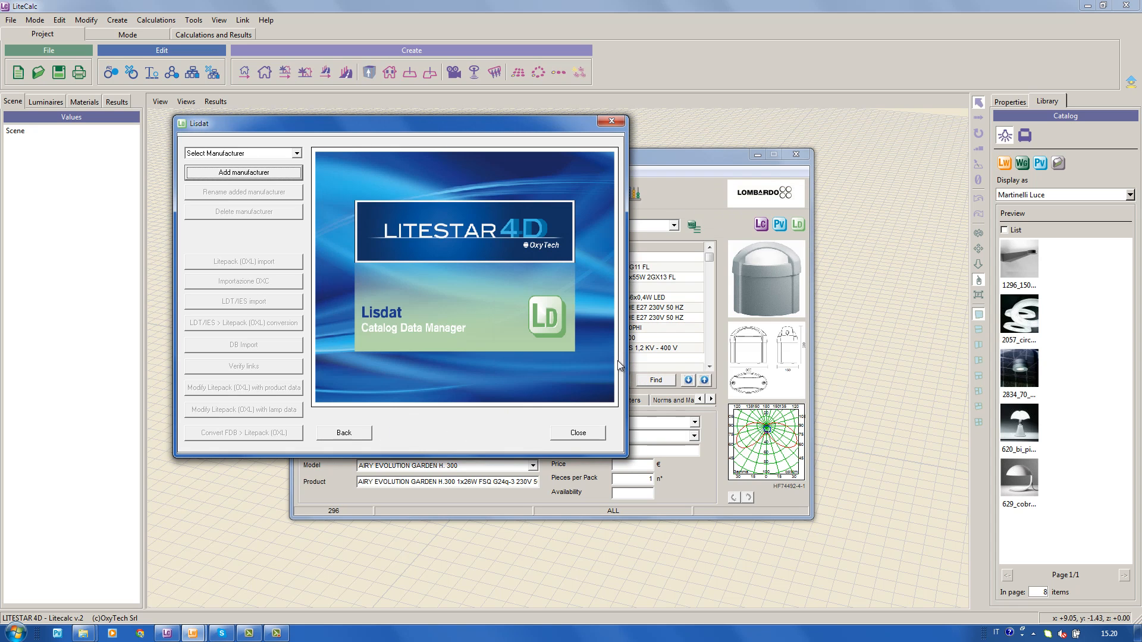
- Import 6358.LDT and T17BK214-28W-CL31109-16I-BF.LDT from the desktop folder 000 into manufacturer 000
left_click(297, 155)
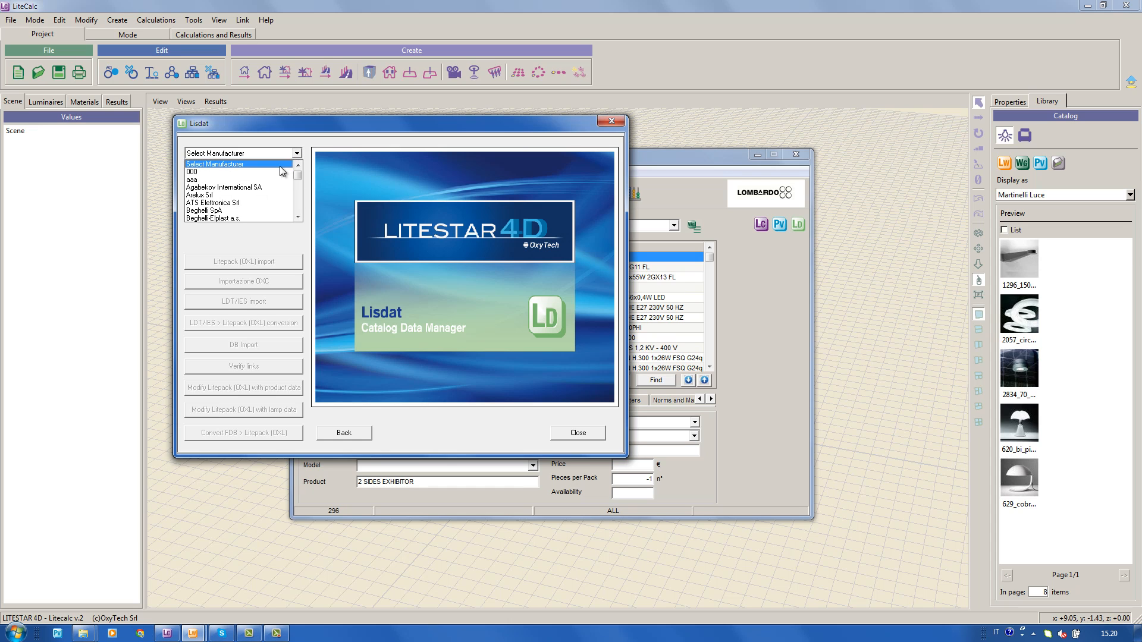
left_click(280, 172)
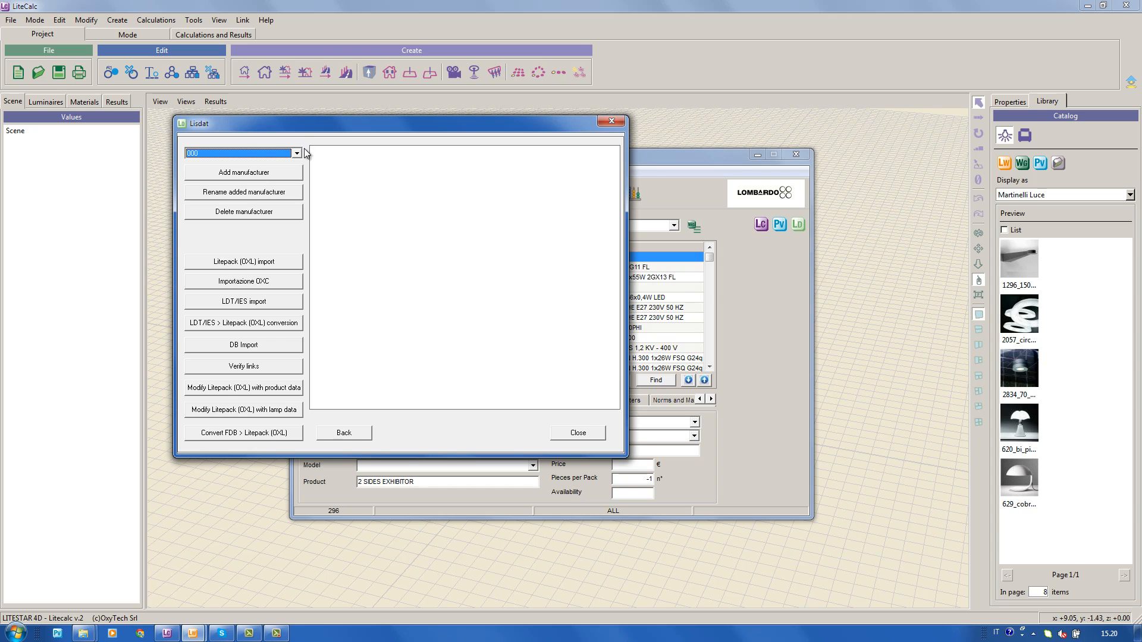
left_click(232, 303)
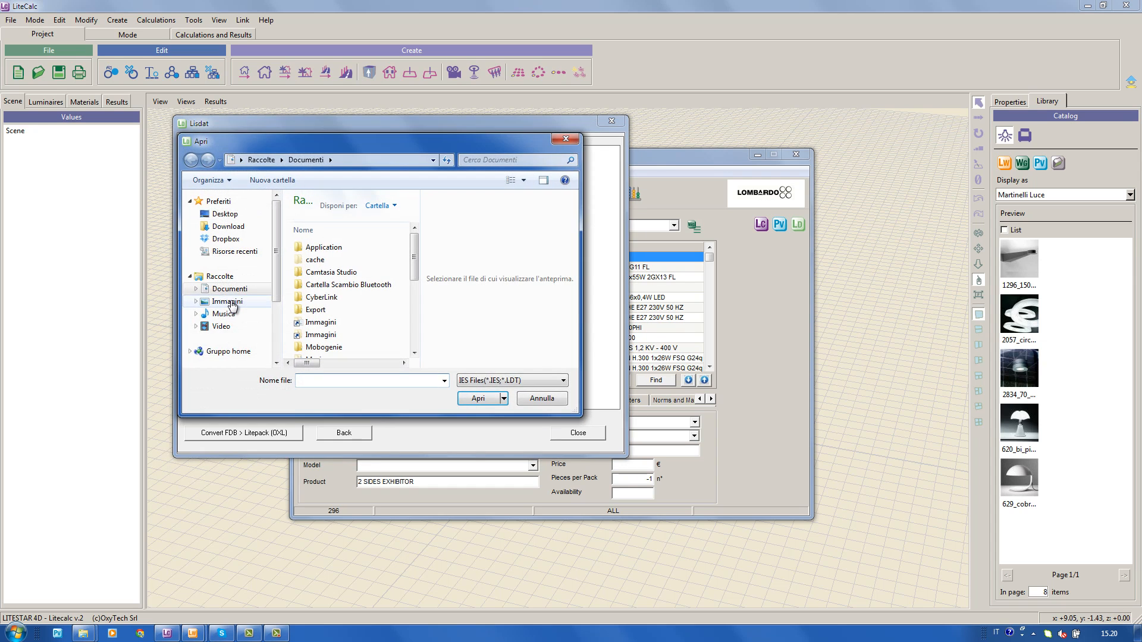
scroll(232, 305, "down", 2)
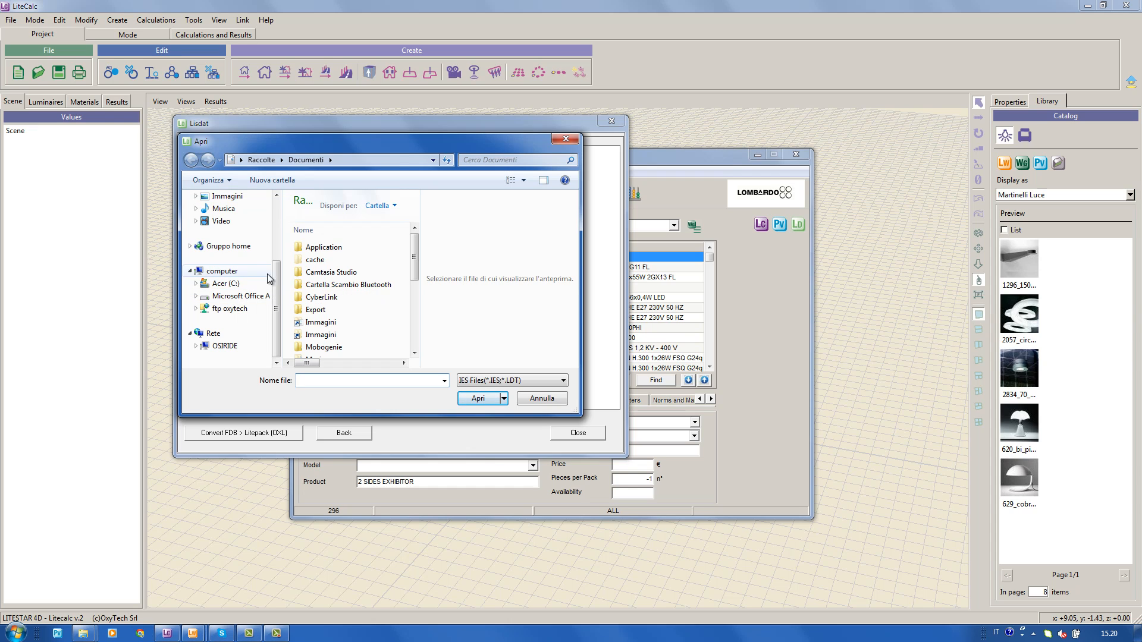
left_click_drag(277, 303, 282, 257)
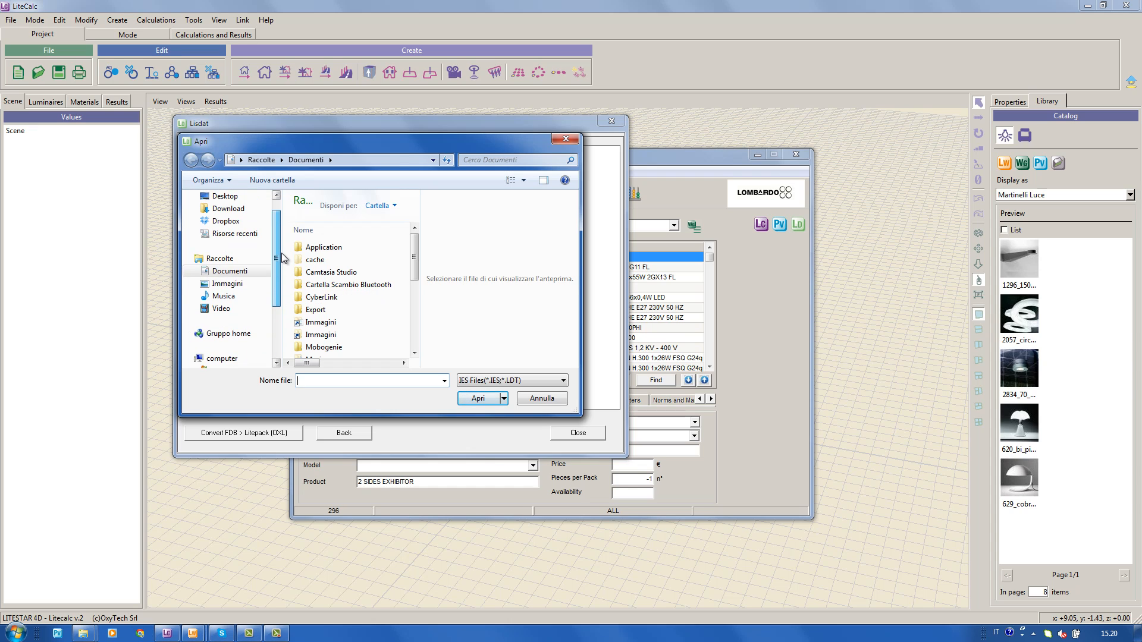
left_click(245, 197)
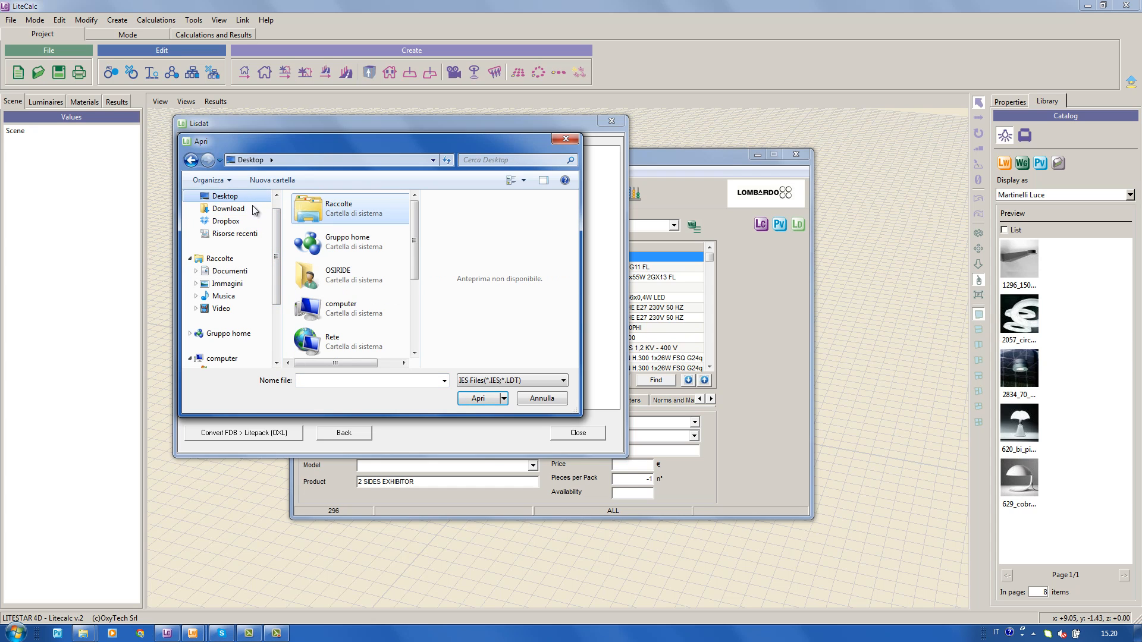
left_click_drag(415, 244, 414, 260)
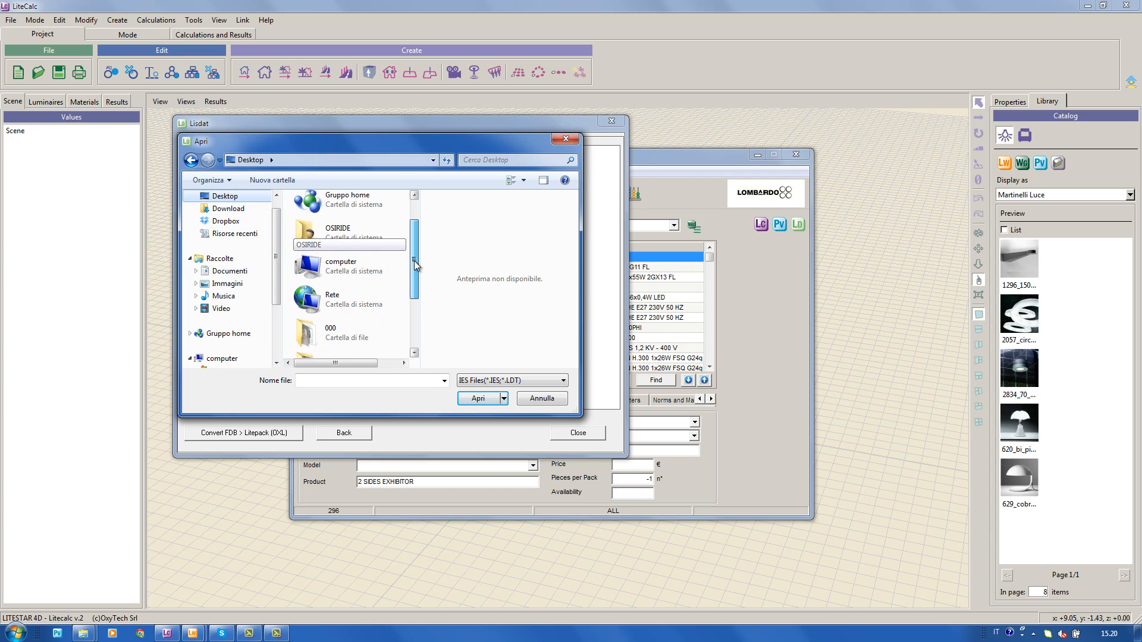
double_click(340, 327)
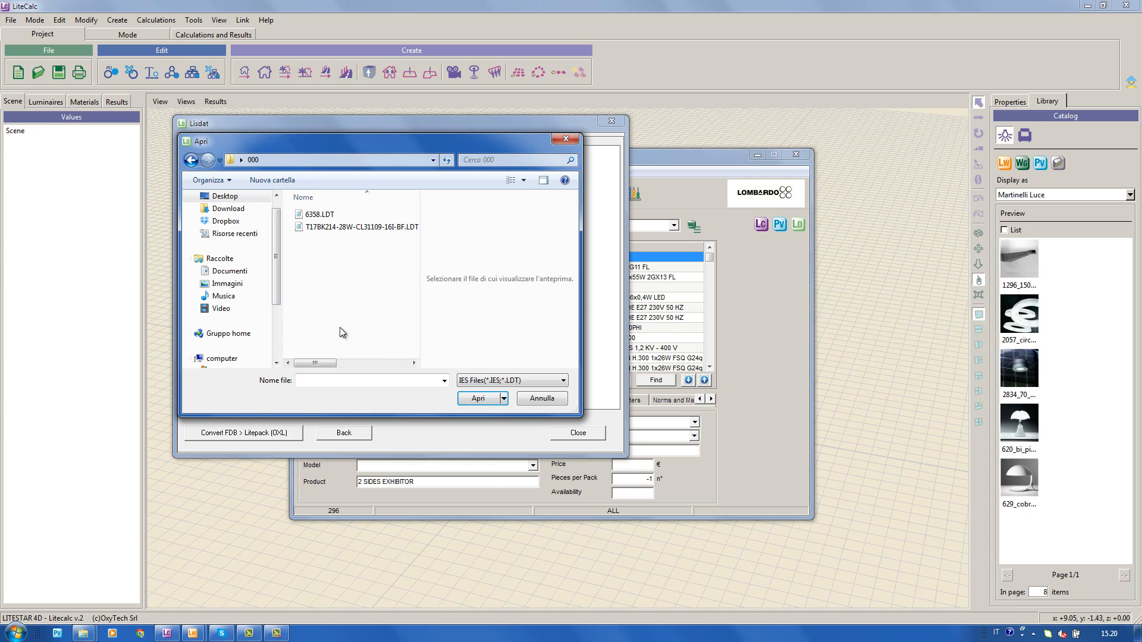
left_click(334, 232)
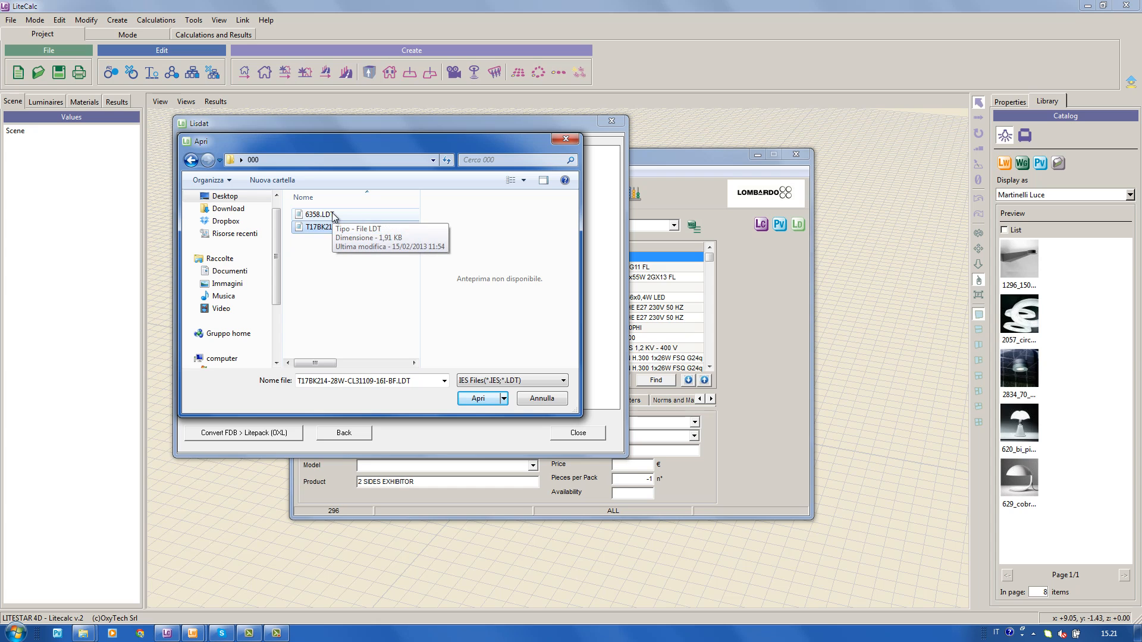
left_click(332, 216, "ctrl")
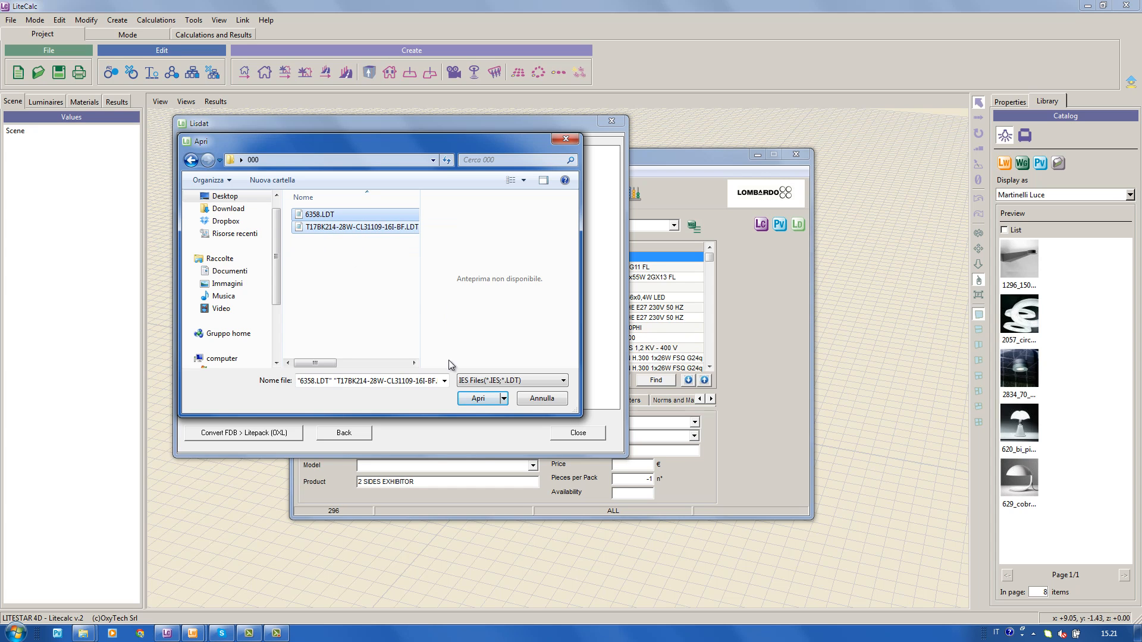
left_click(479, 400)
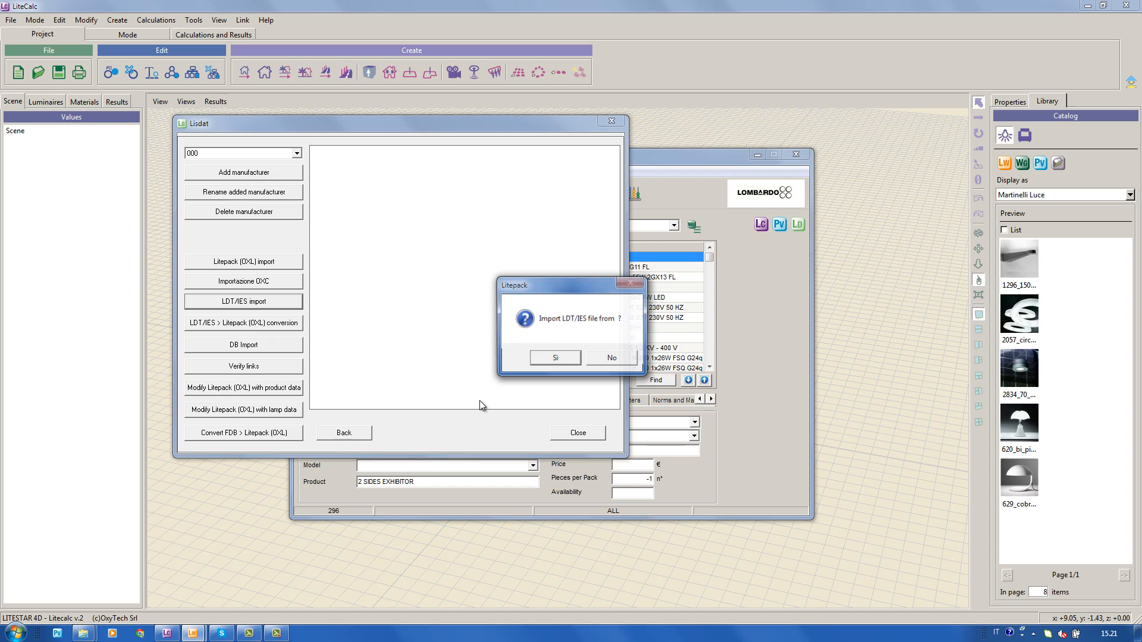
left_click(542, 358)
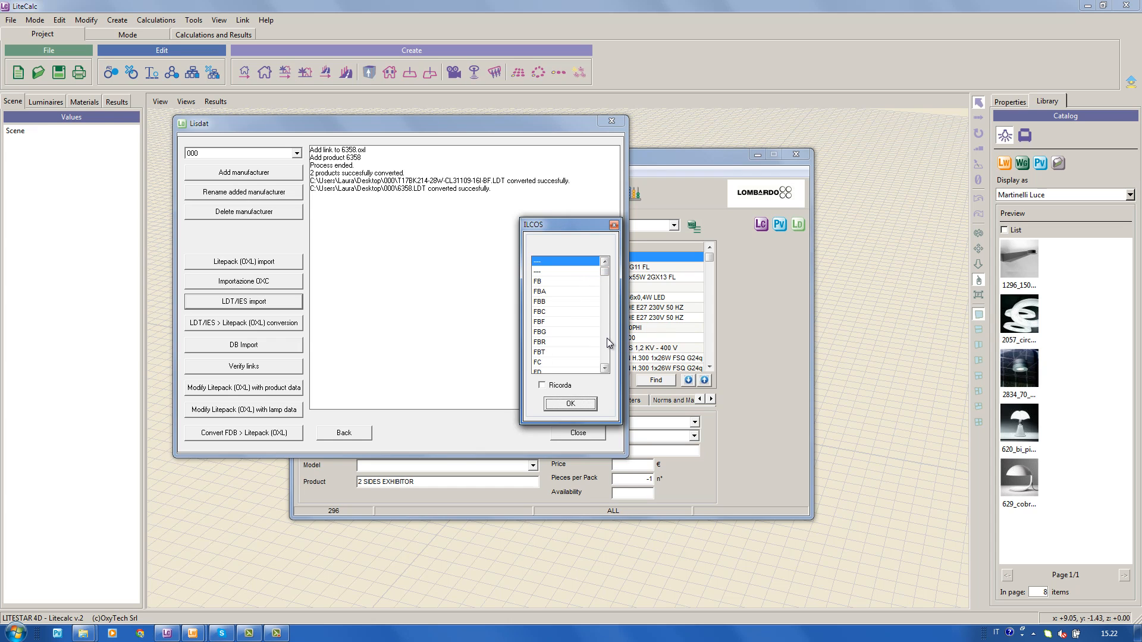
- Assign ILCOS code FD to the imported lamp with the choice remembered, and return to the Lisdat start page
left_click(604, 368)
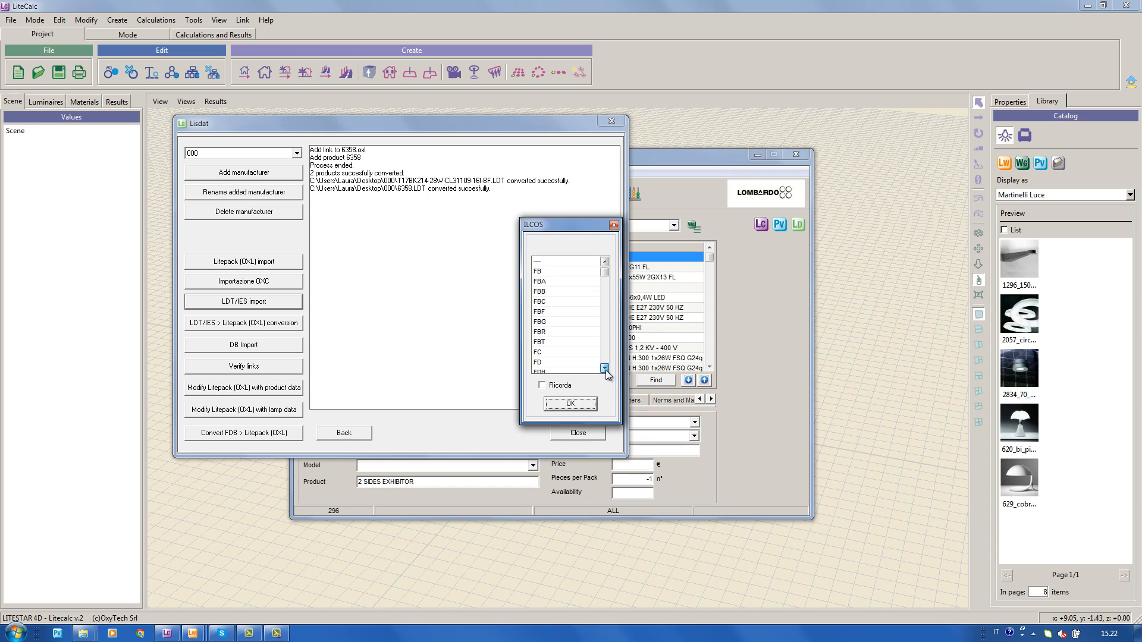
left_click(548, 363)
left_click(559, 386)
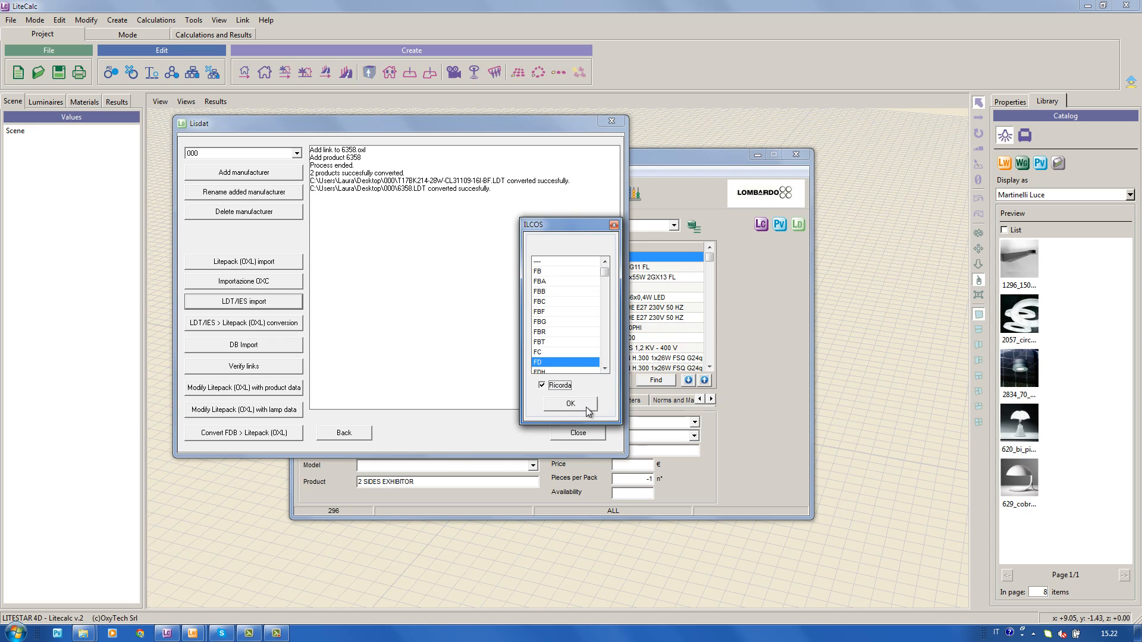
left_click(570, 404)
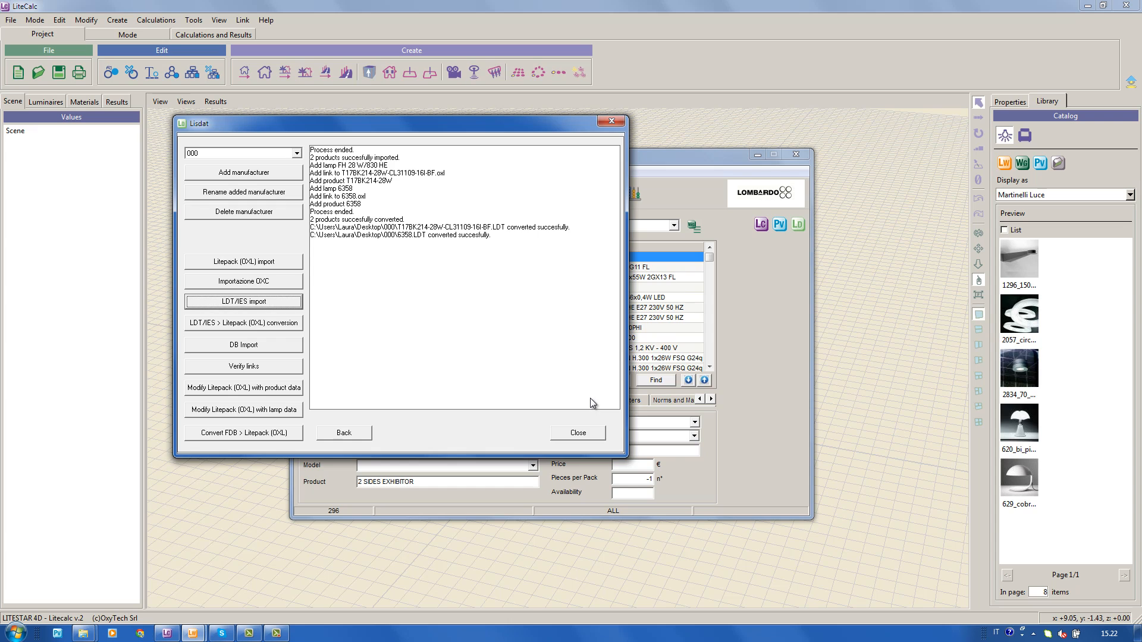
left_click(365, 434)
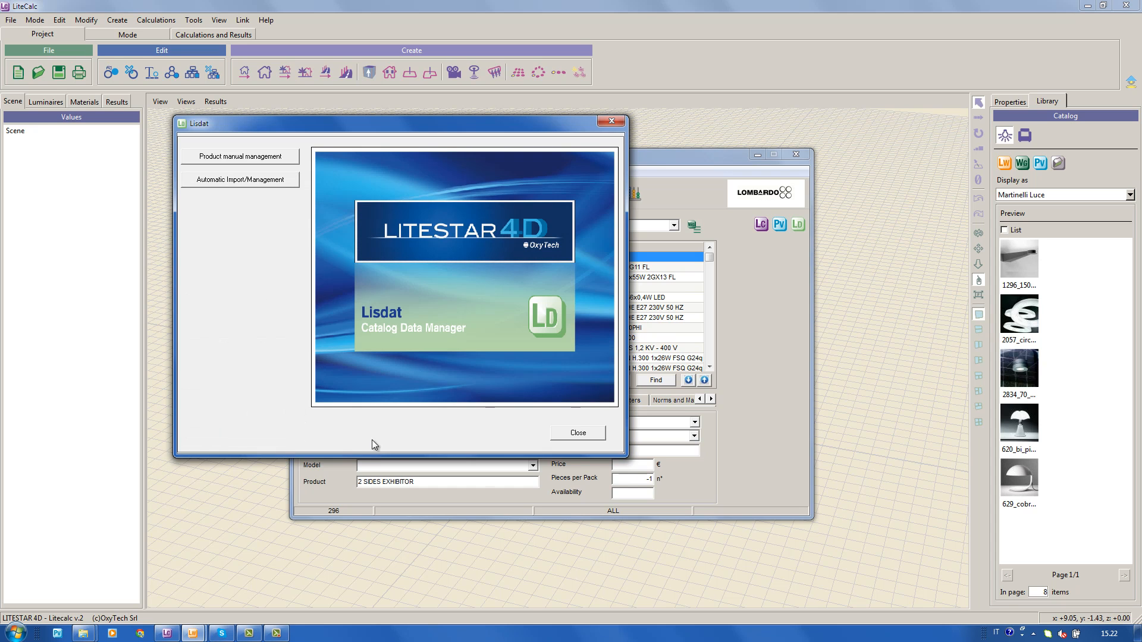
- Switch to Liswin, reload the web catalog with the checked manufacturers, and filter the luminaires by manufacturer 000
left_click(719, 416)
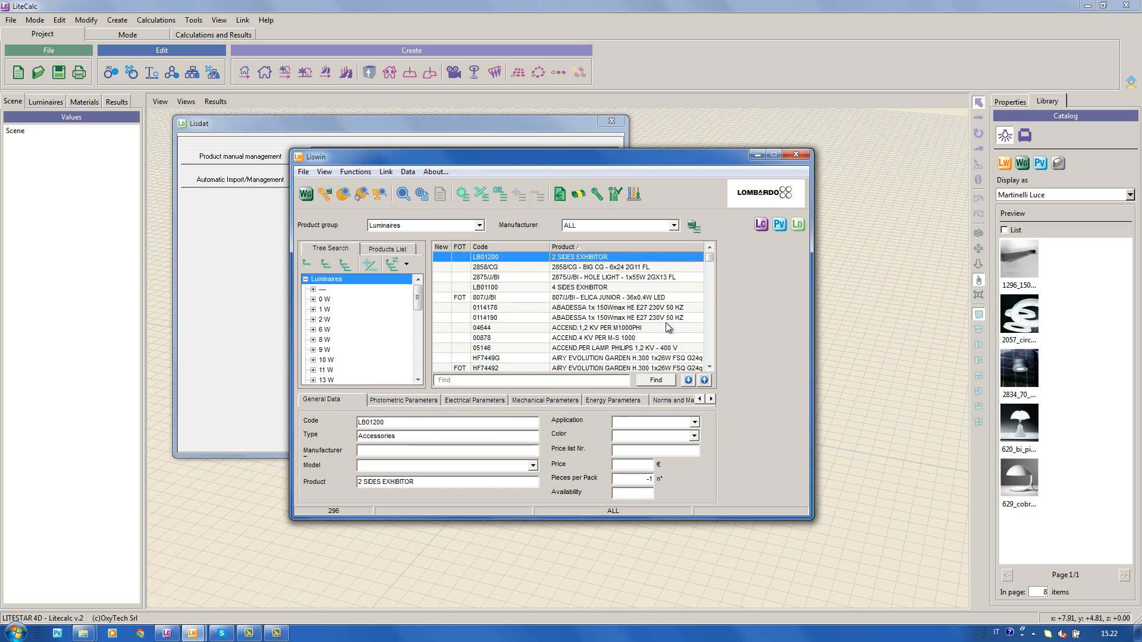
left_click(693, 226)
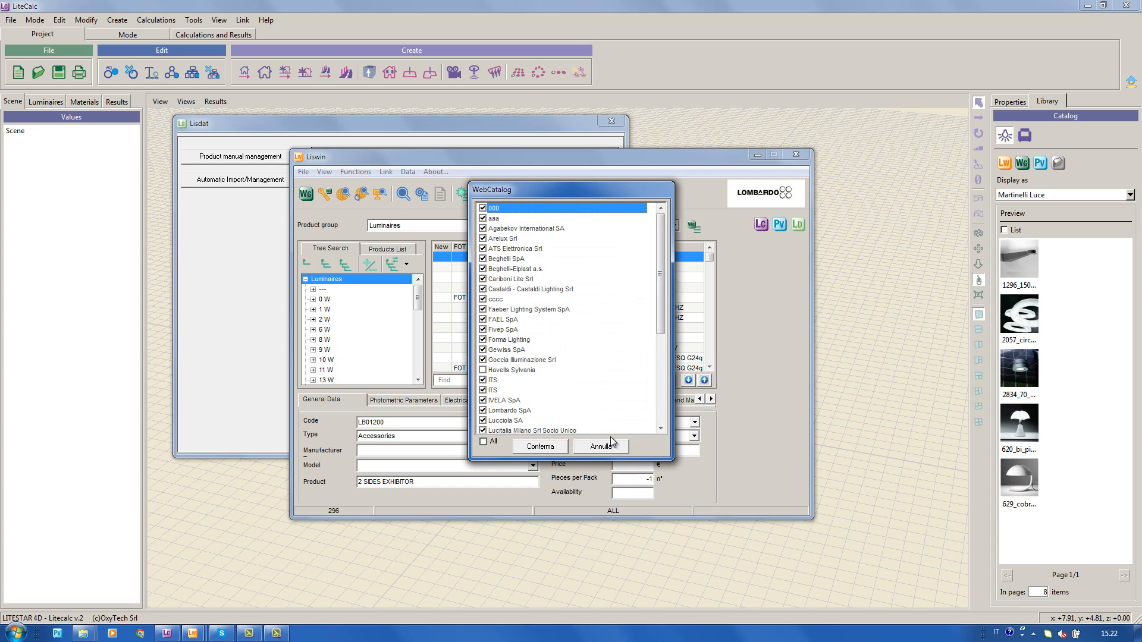
left_click(542, 447)
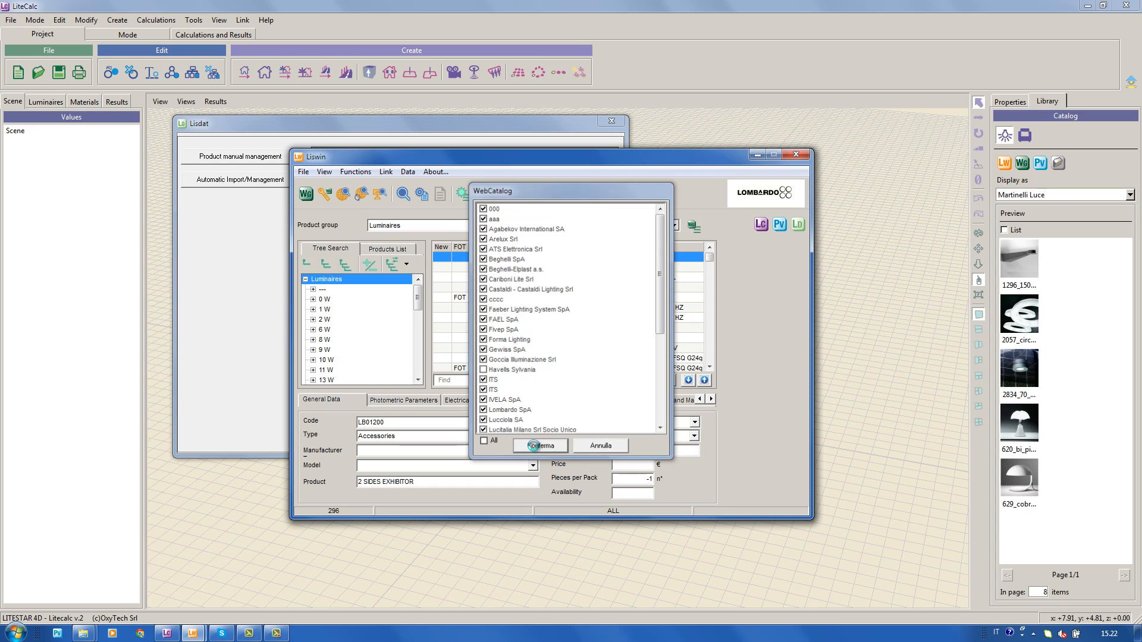
left_click(623, 226)
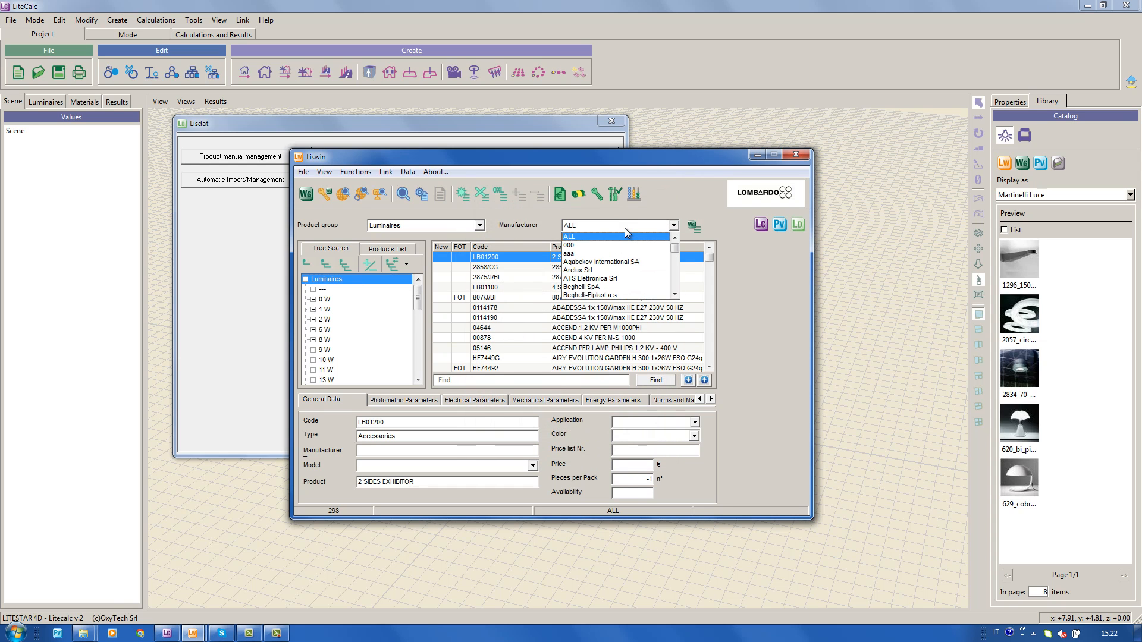
left_click(632, 245)
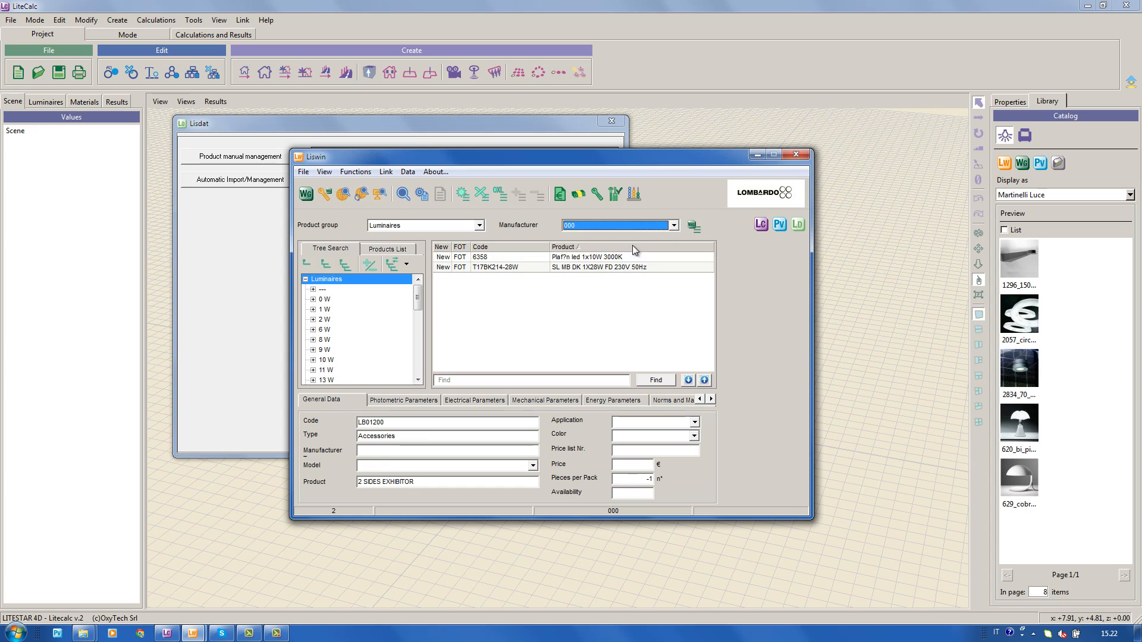
- Examine the general data and photometric curves of the two imported luminaires, reversing the product sort order
left_click(558, 272)
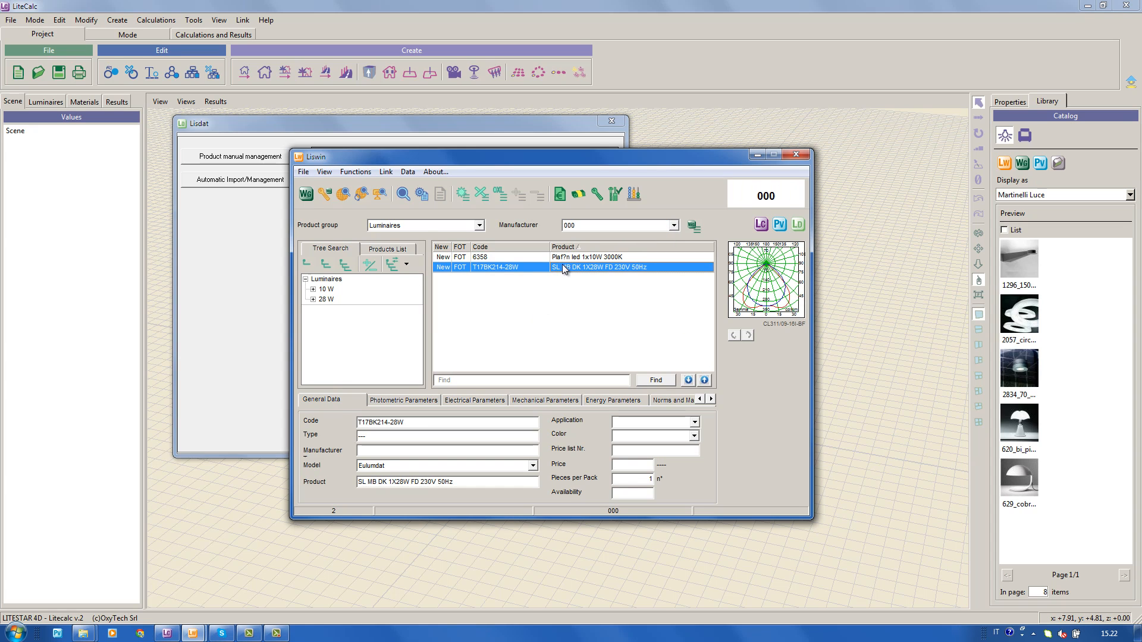
left_click(565, 247)
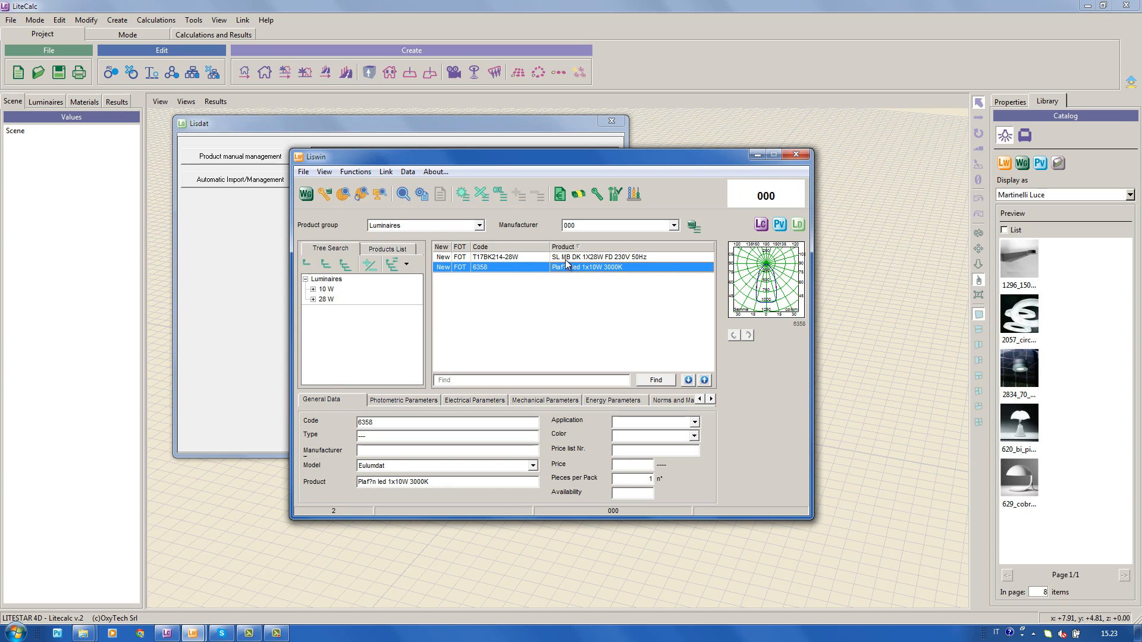
left_click(565, 259)
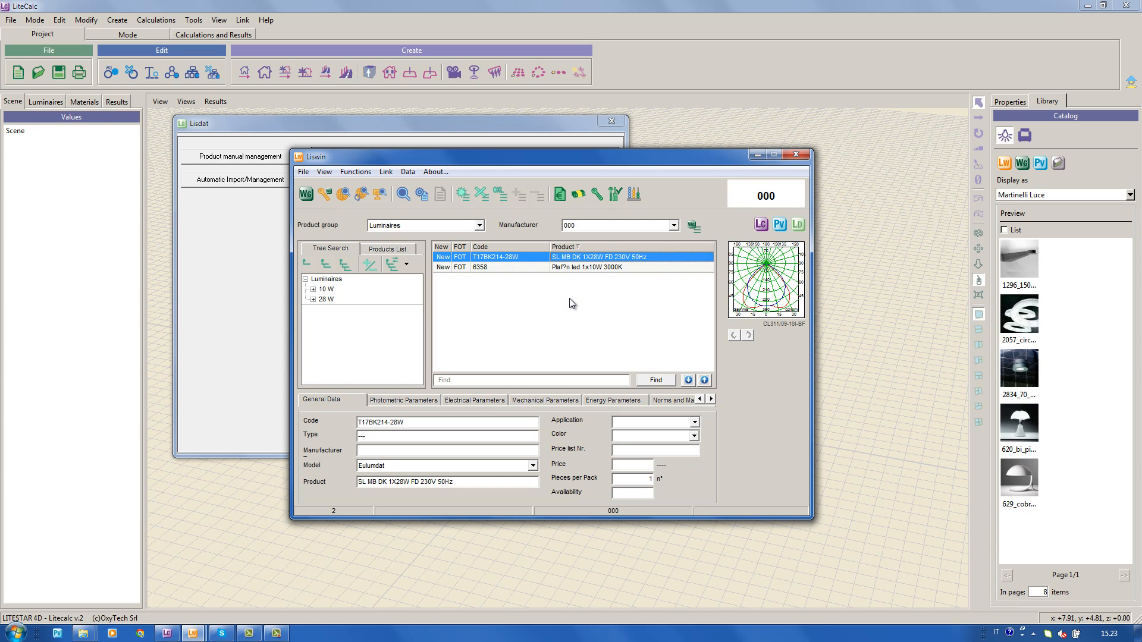
- Switch to Lisdat and open the luminaire T17BK214-28W of manufacturer 000 in manual product management
left_click(233, 228)
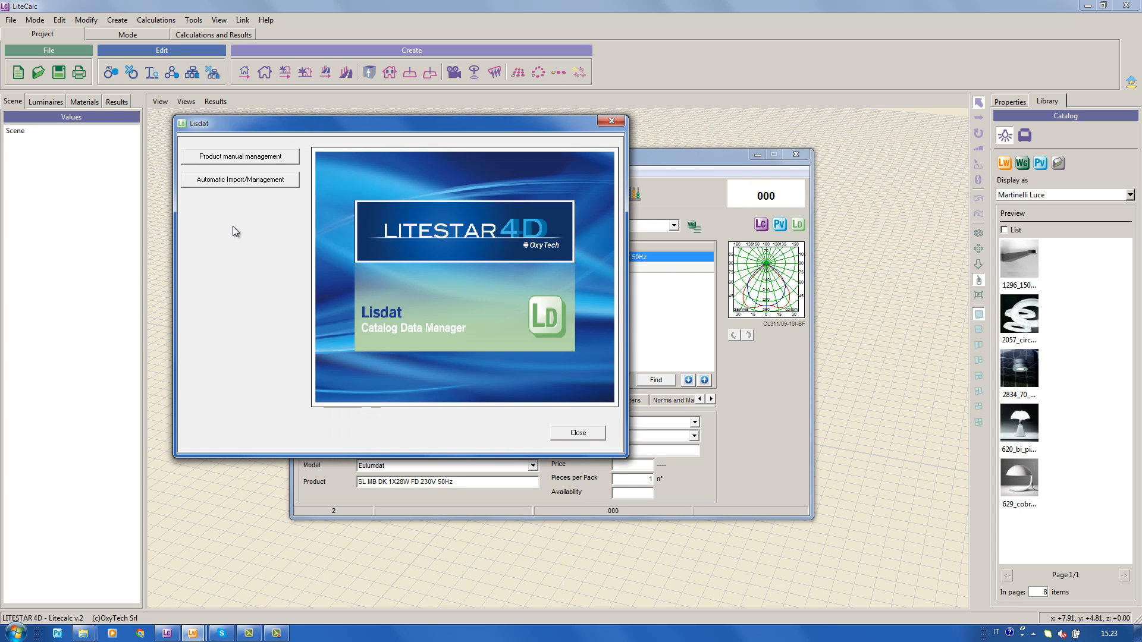
left_click(264, 159)
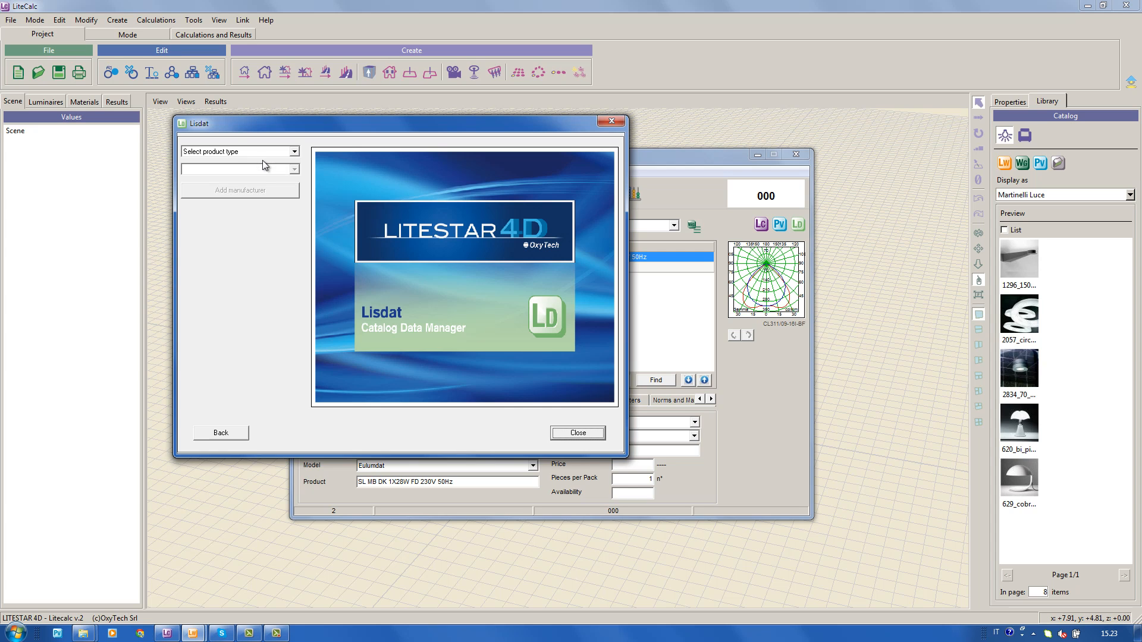
left_click(293, 153)
left_click(275, 171)
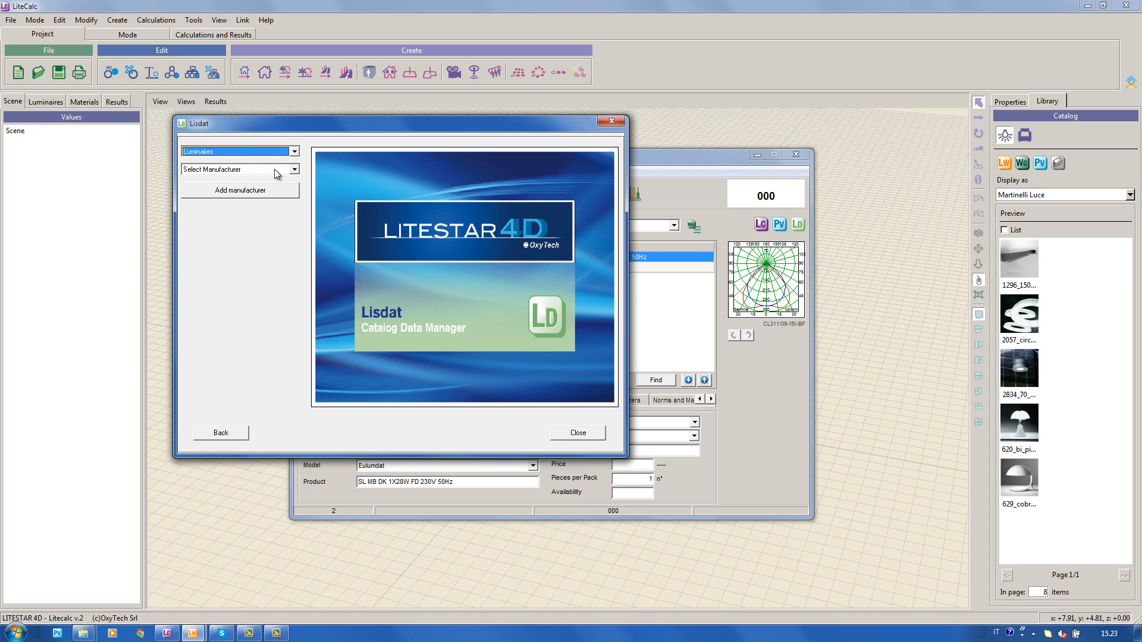
left_click(289, 171)
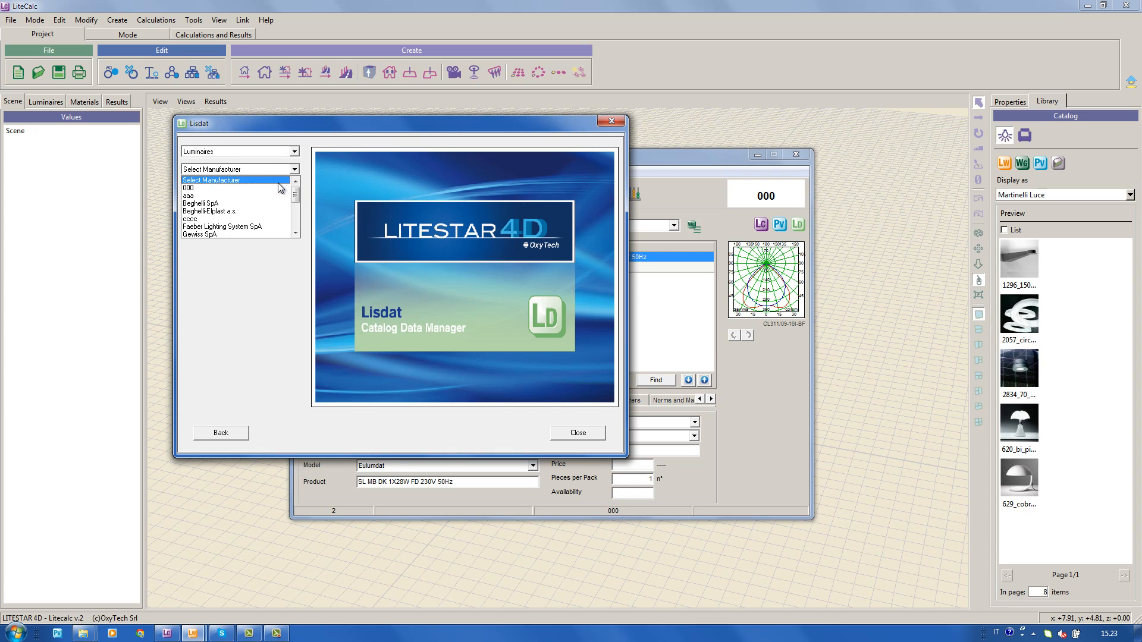
left_click(277, 184)
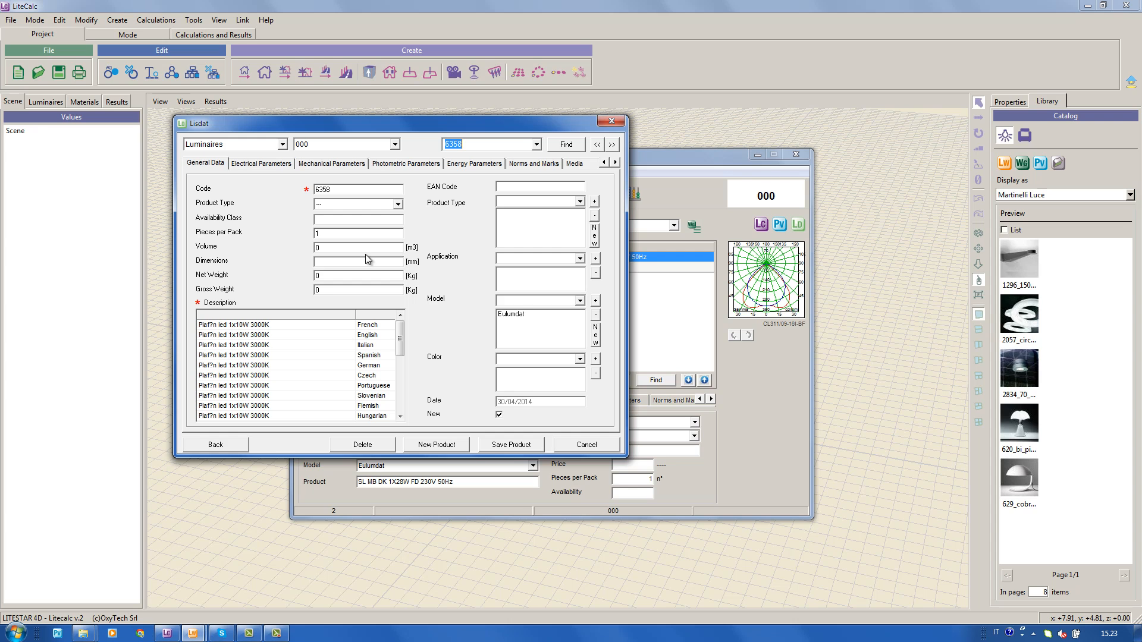
left_click(612, 145)
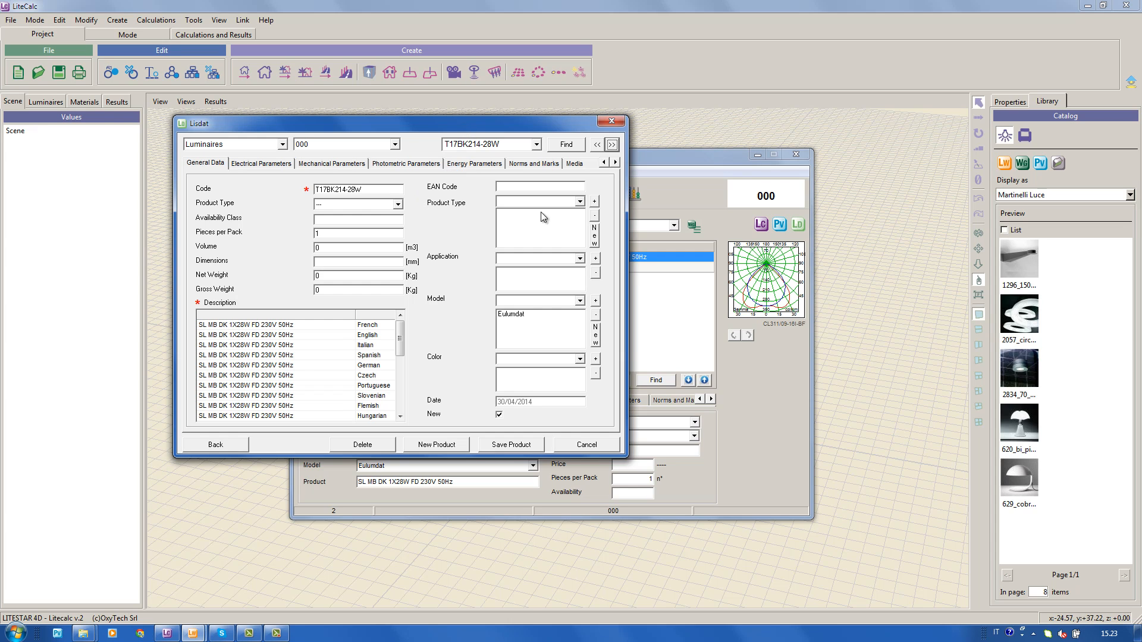
- Set the luminaire's product type to Interiors - Ceiling in the general data
left_click(376, 206)
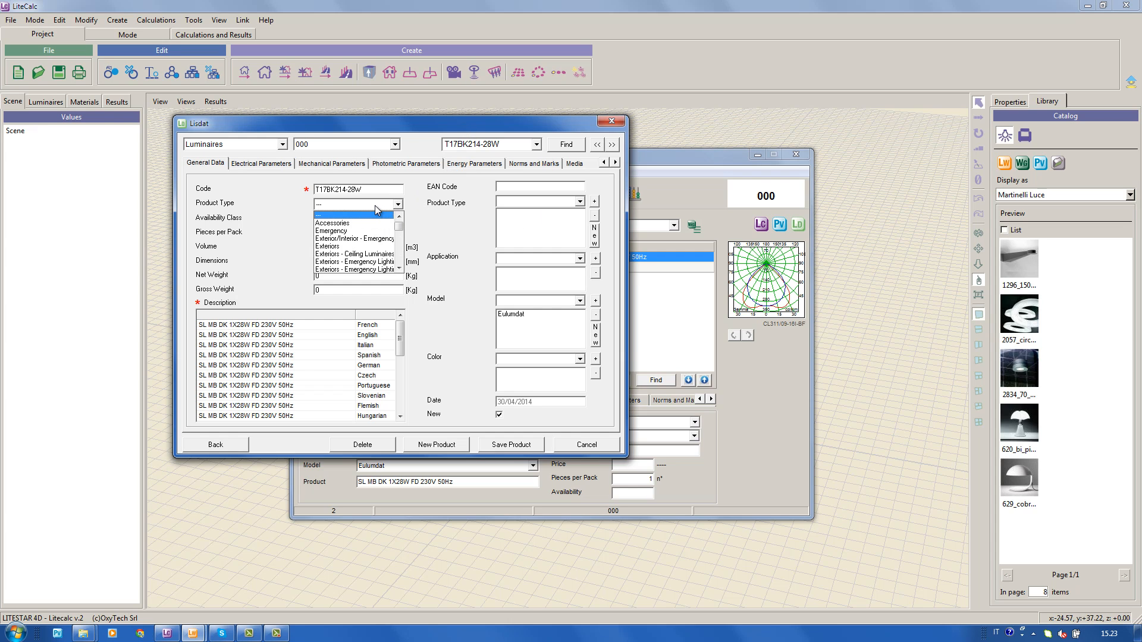
scroll(364, 231, "down", 3)
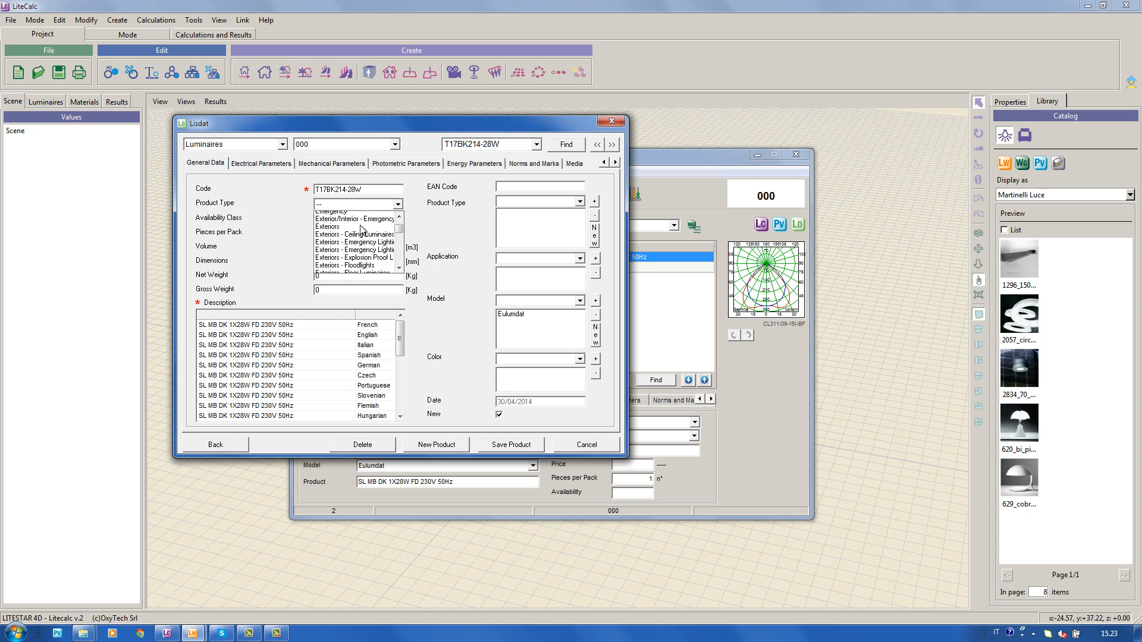
scroll(362, 227, "down", 5)
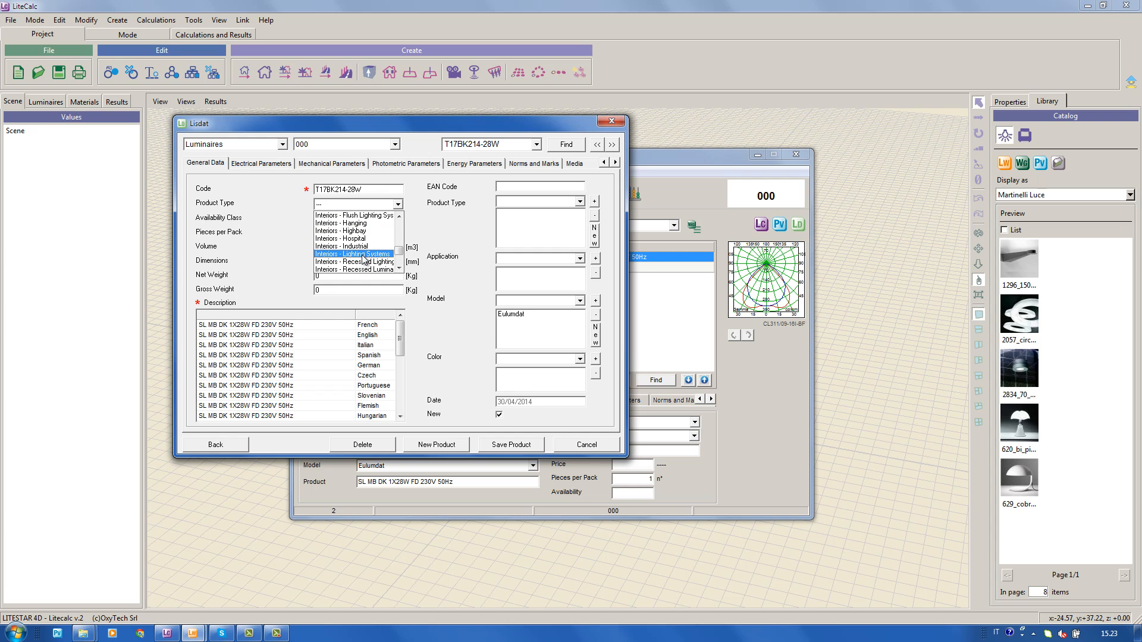
scroll(364, 258, "down", 4)
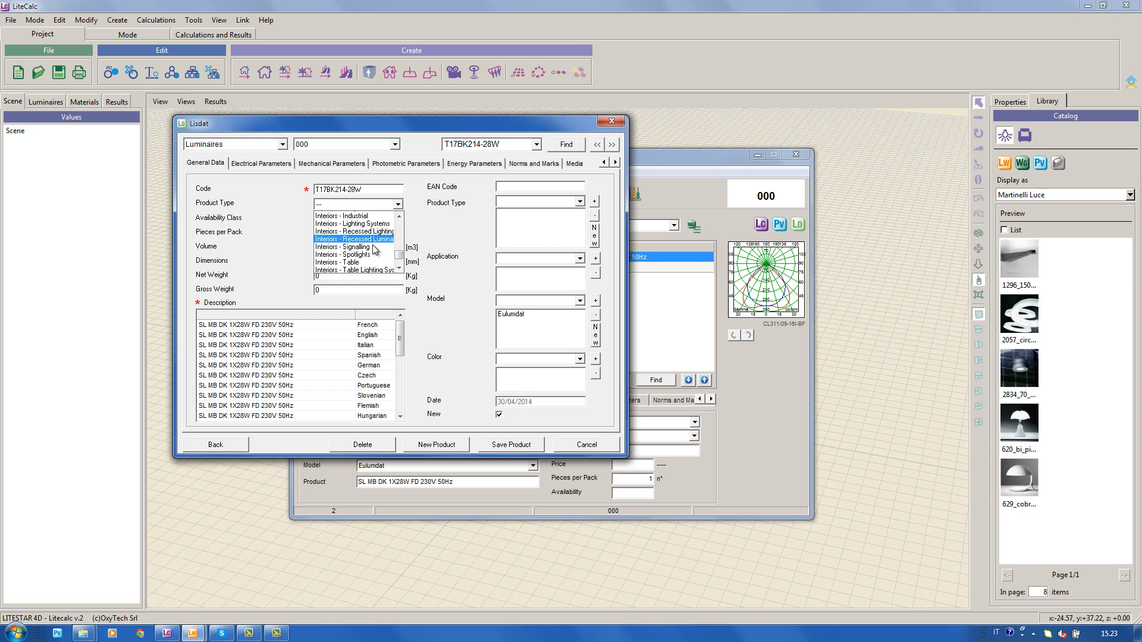
scroll(375, 248, "up", 2)
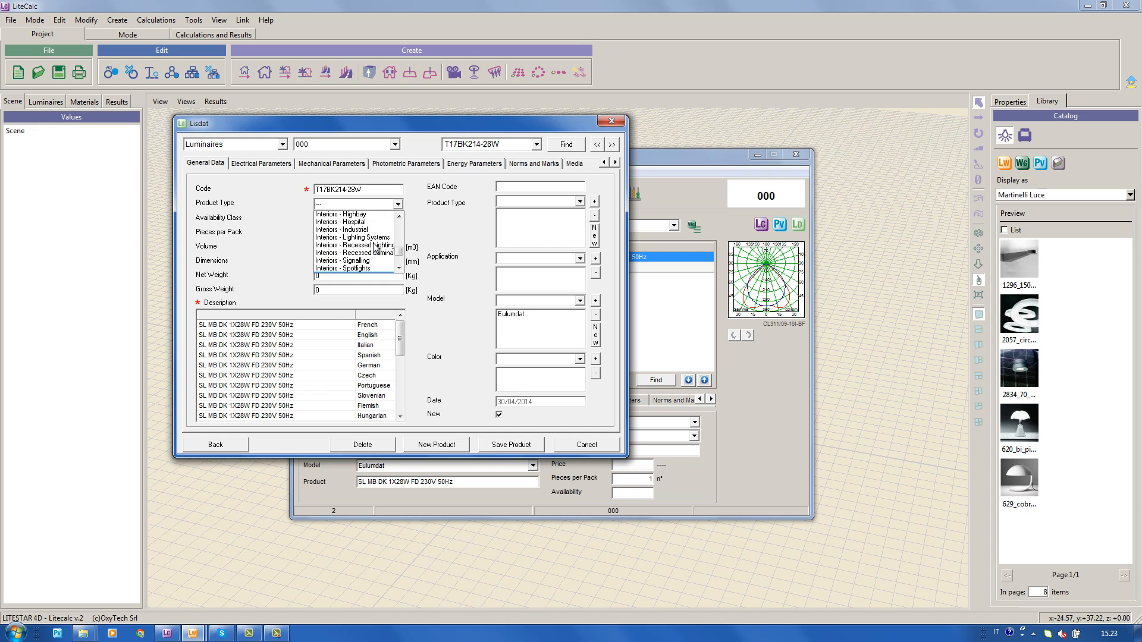
scroll(376, 248, "up", 4)
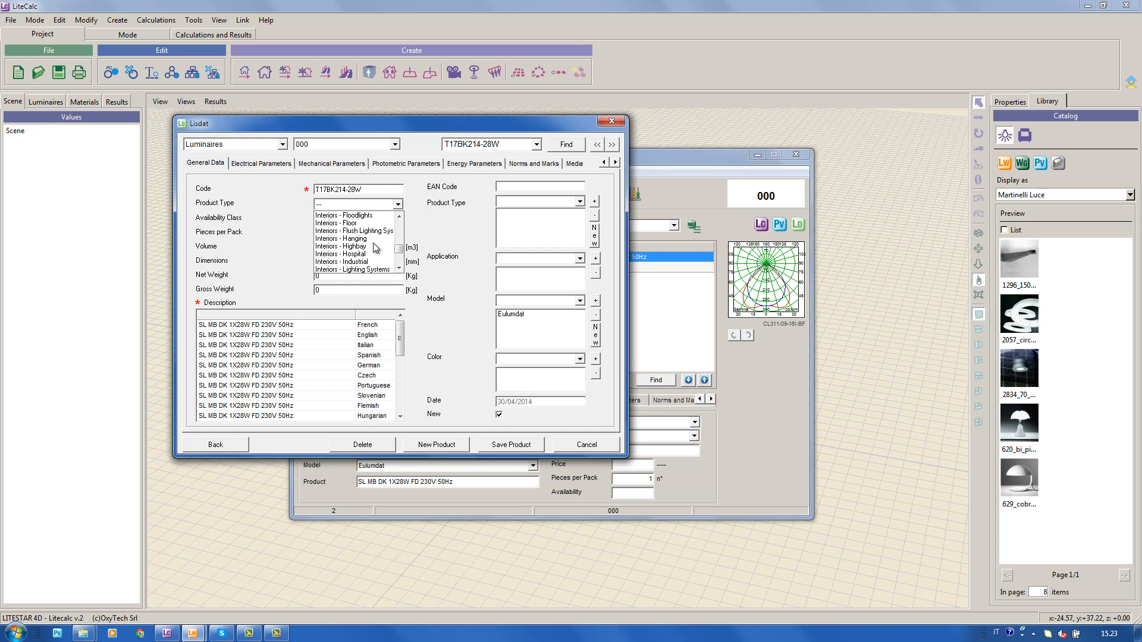
scroll(374, 246, "up", 6)
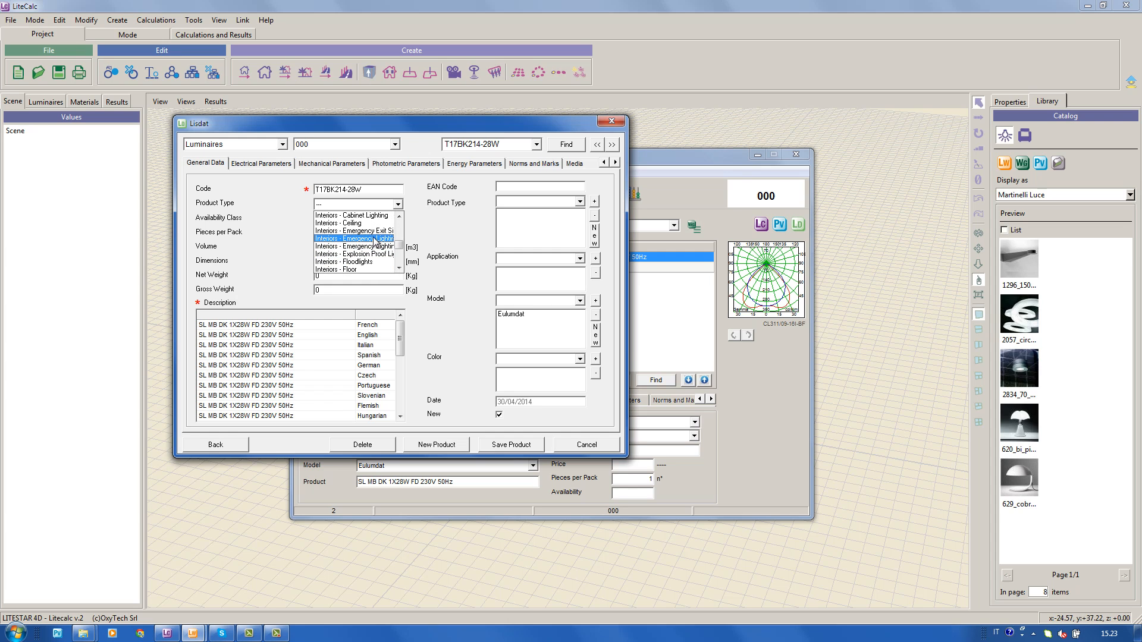
left_click(375, 223)
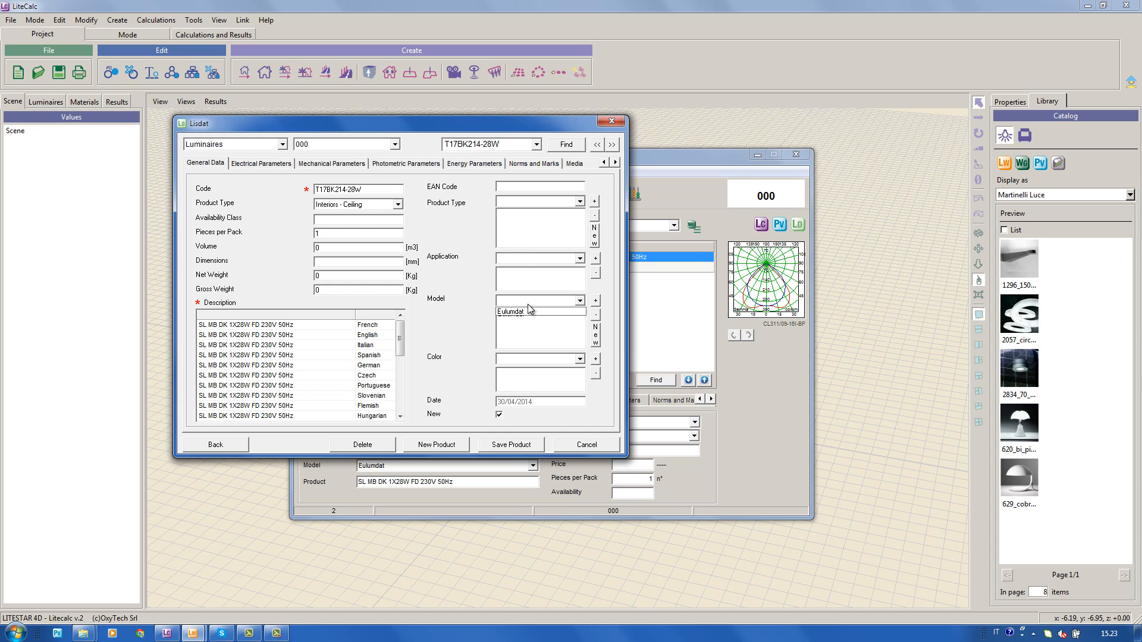
- Create a new model named 000, copy the description to all languages, and save it
left_click(595, 337)
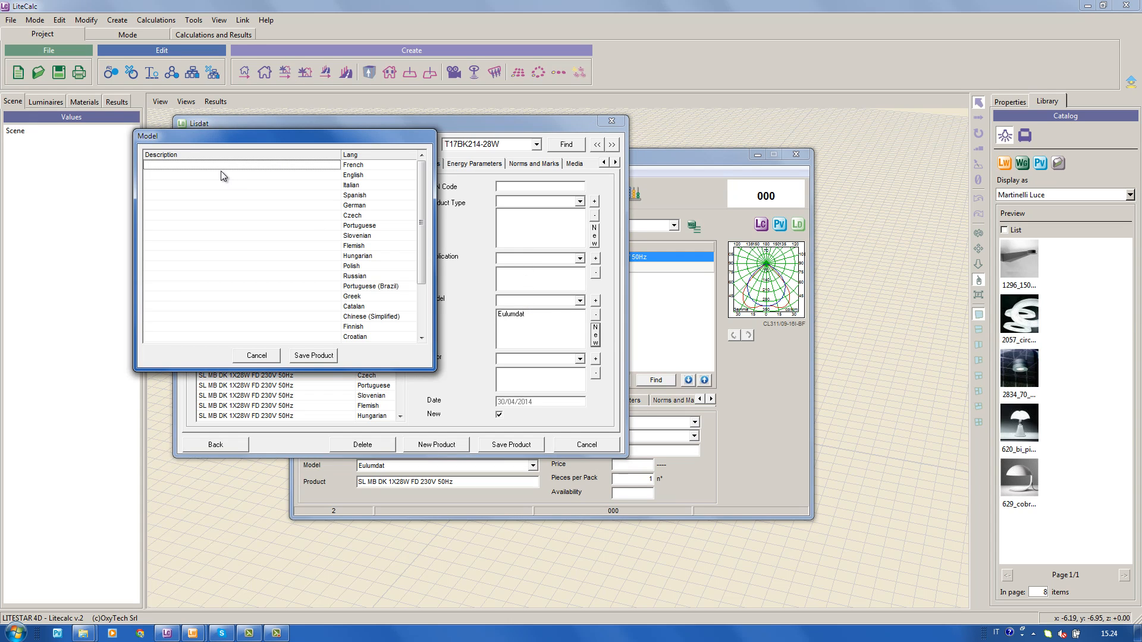
left_click(176, 167)
type("000")
key("Return")
right_click(177, 168)
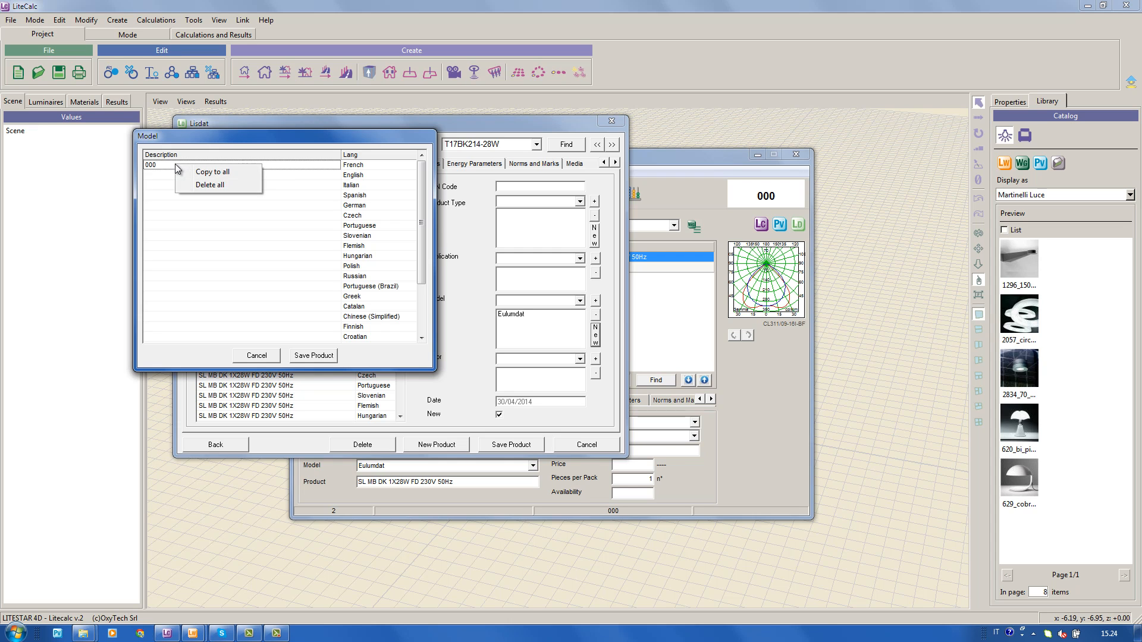
left_click(197, 173)
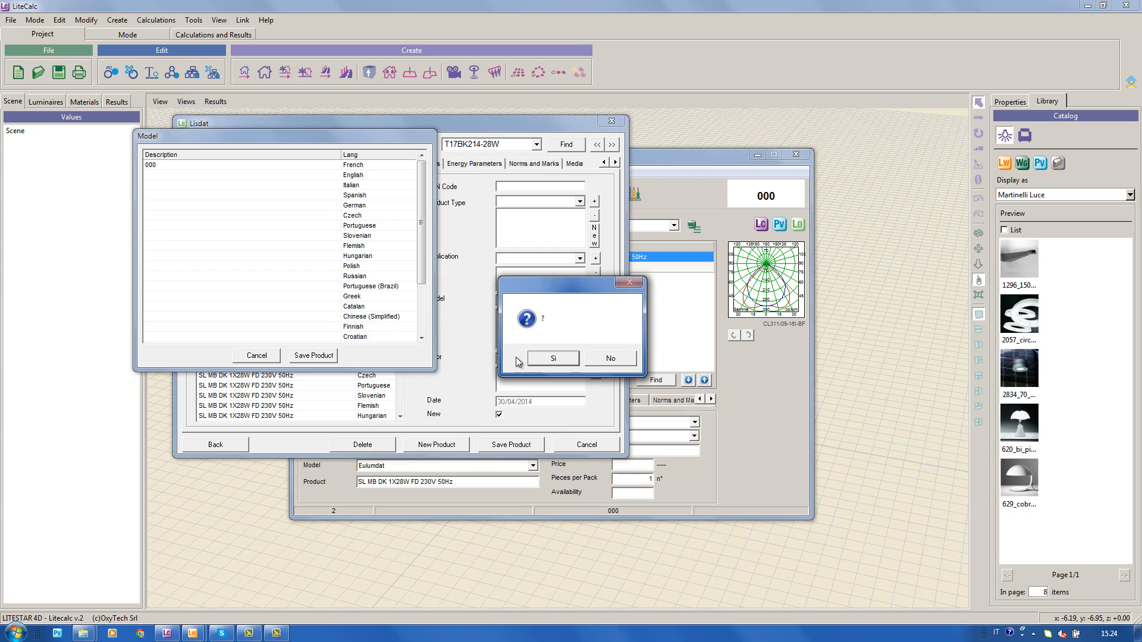
left_click(550, 357)
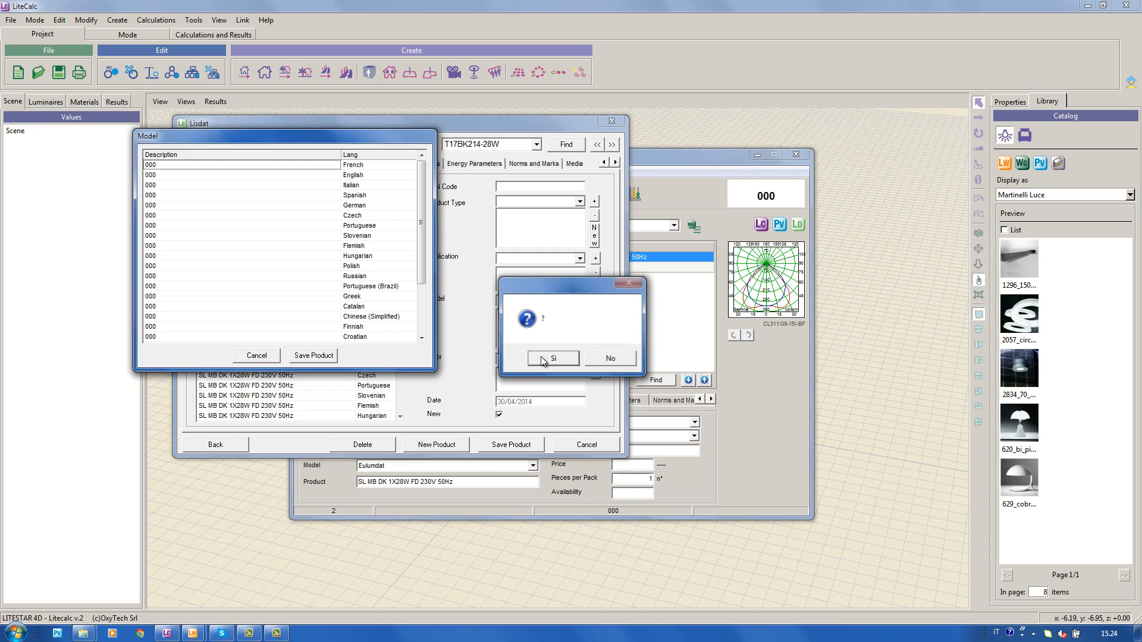
left_click(329, 360)
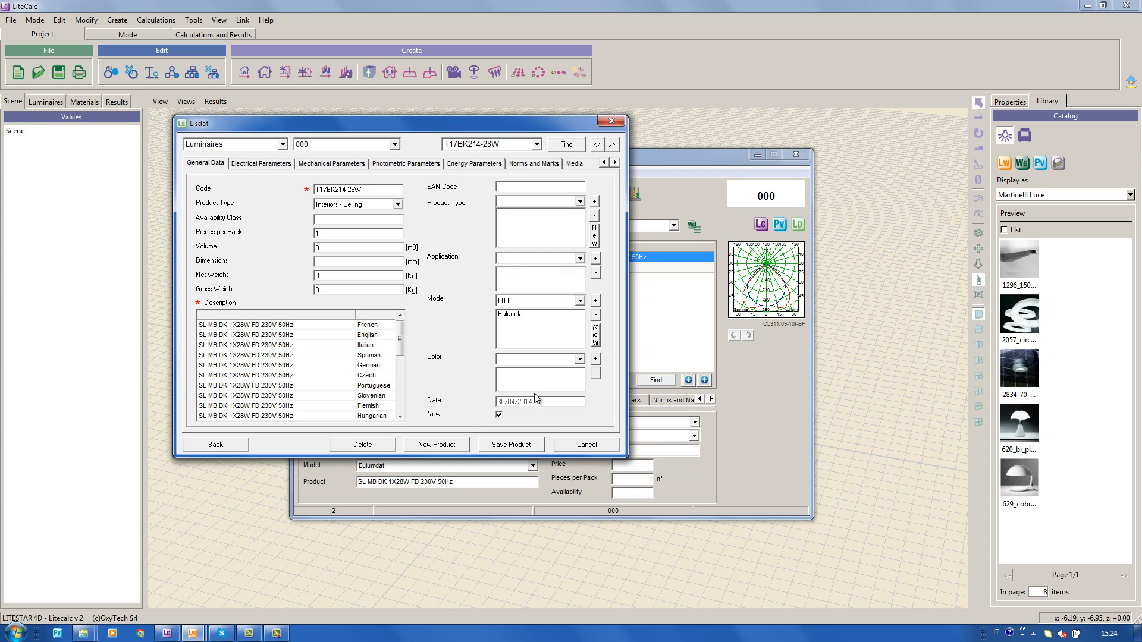
- Assign model 000 to the luminaire and delete Eulumdat from its assigned models
left_click(596, 300)
left_click(521, 315)
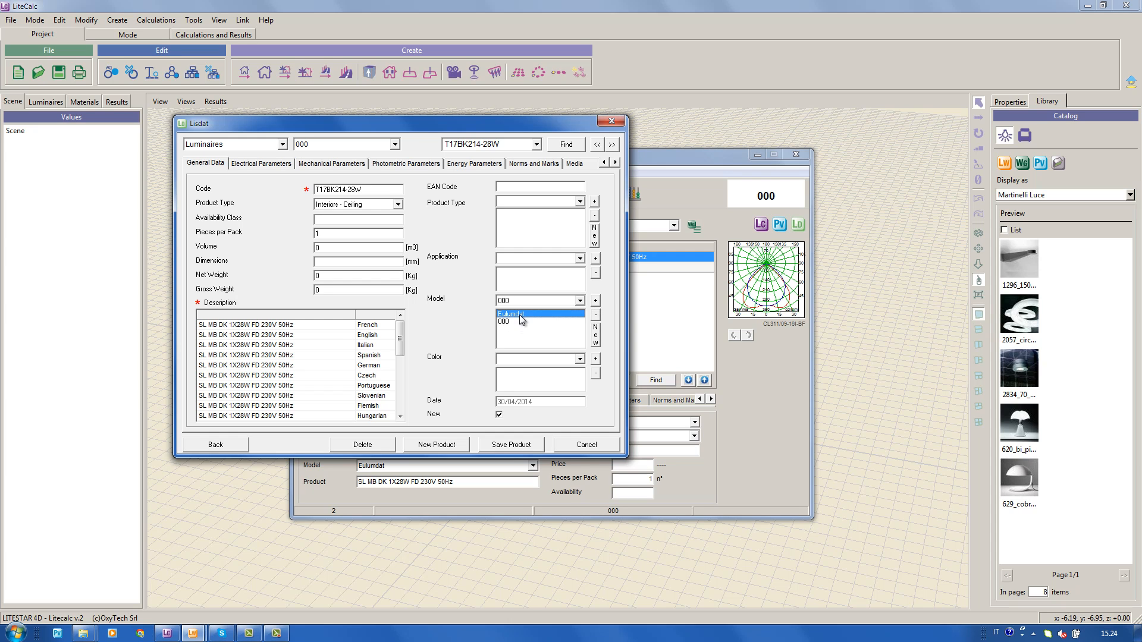
left_click(594, 317)
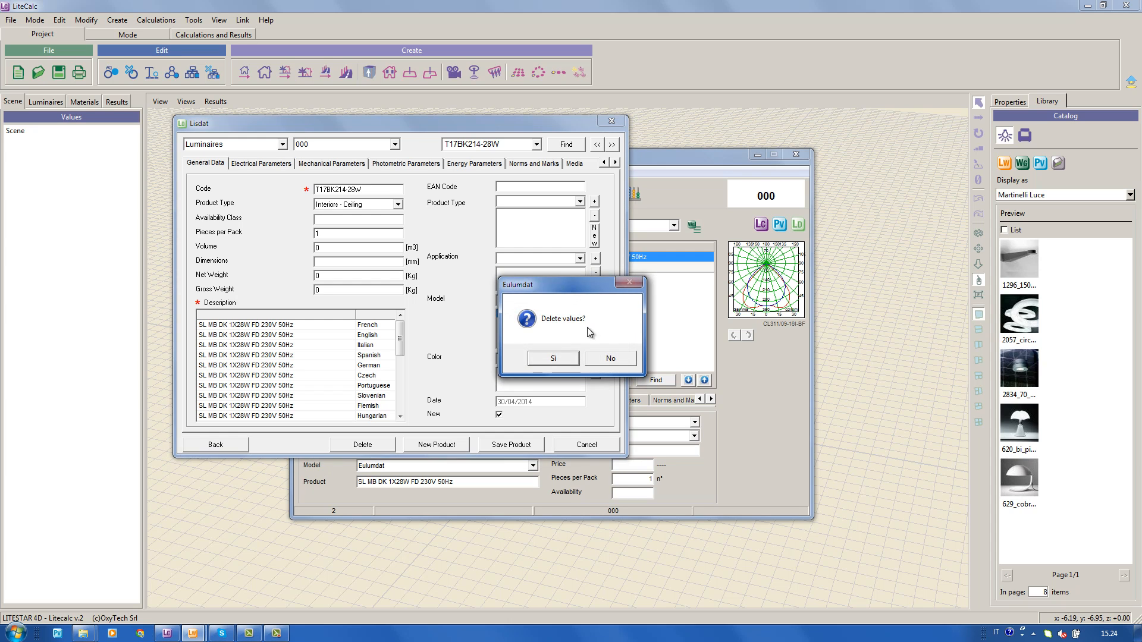
left_click(561, 359)
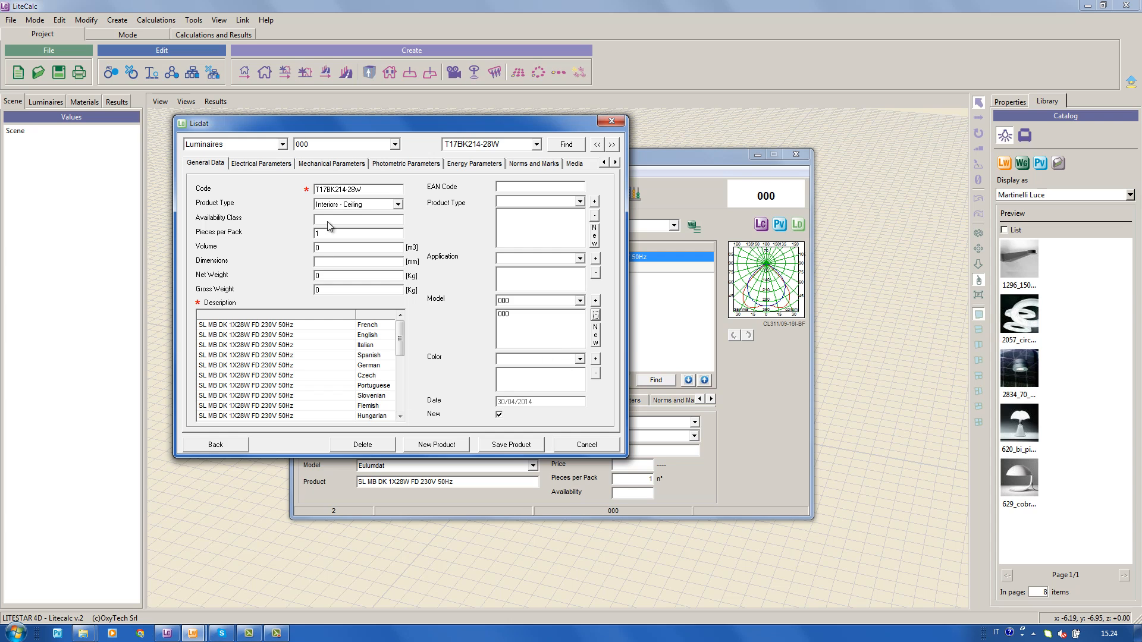
- Review the luminaire's electrical, mechanical and photometric parameters
left_click(262, 164)
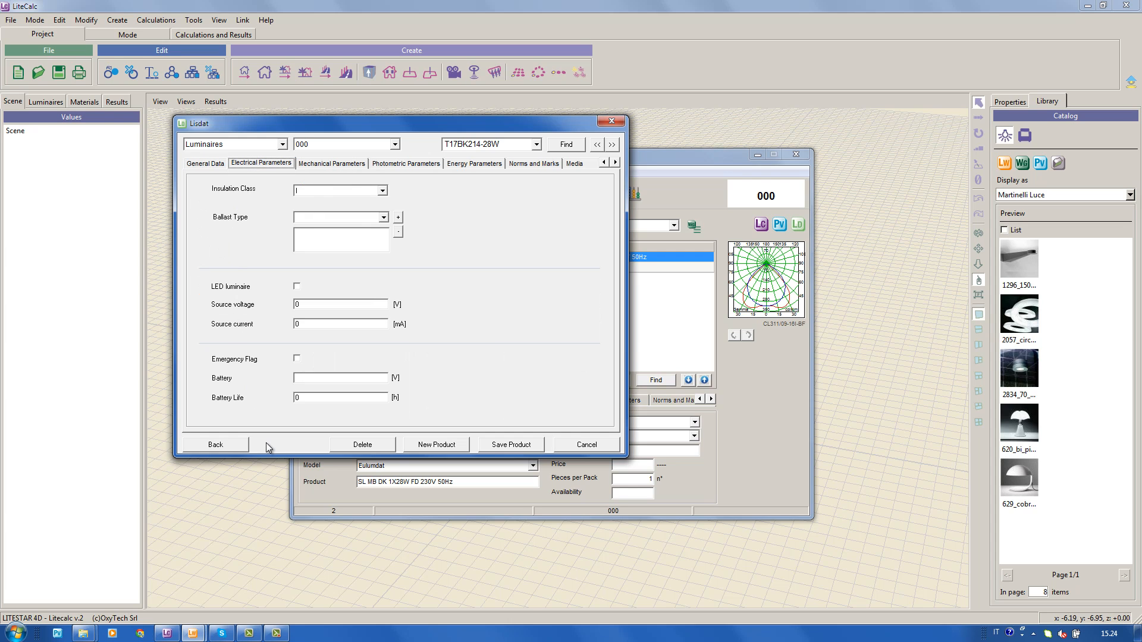
left_click(344, 165)
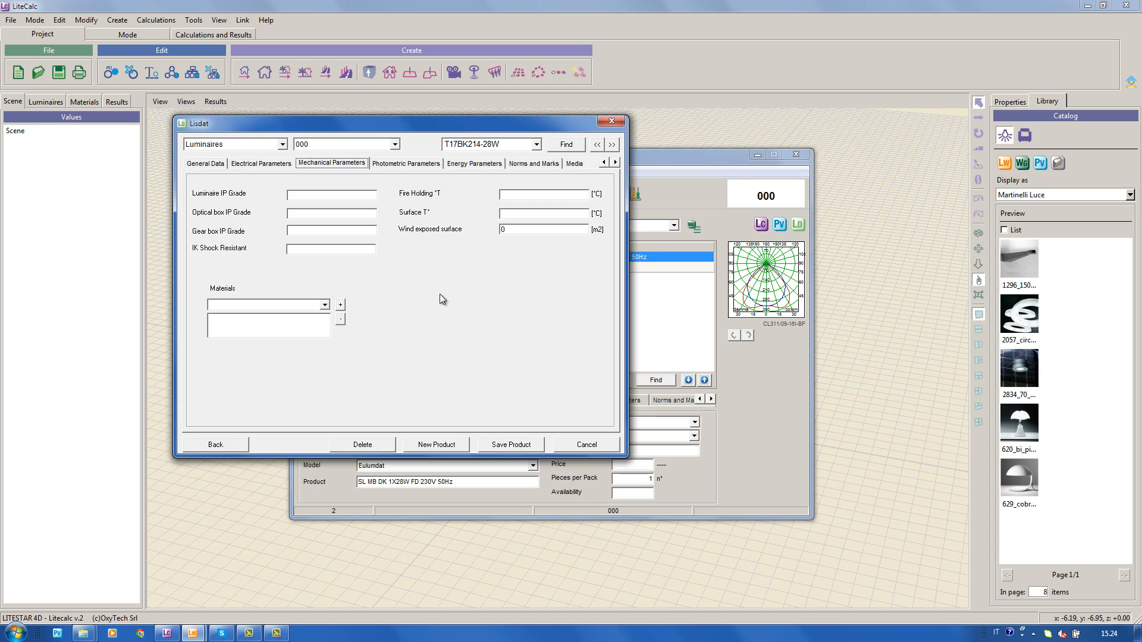
left_click(403, 163)
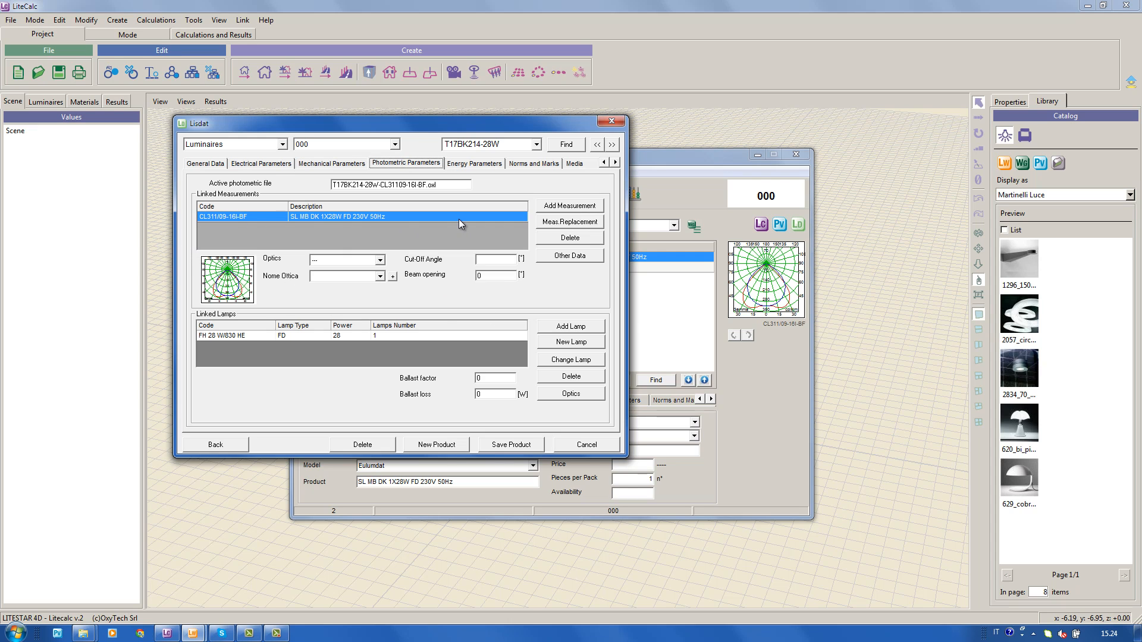
- Replace the linked lamp FH 28 W/830 HE with lamp 2883, filtering the FD lamp catalog by a power of 28 W
left_click(270, 337)
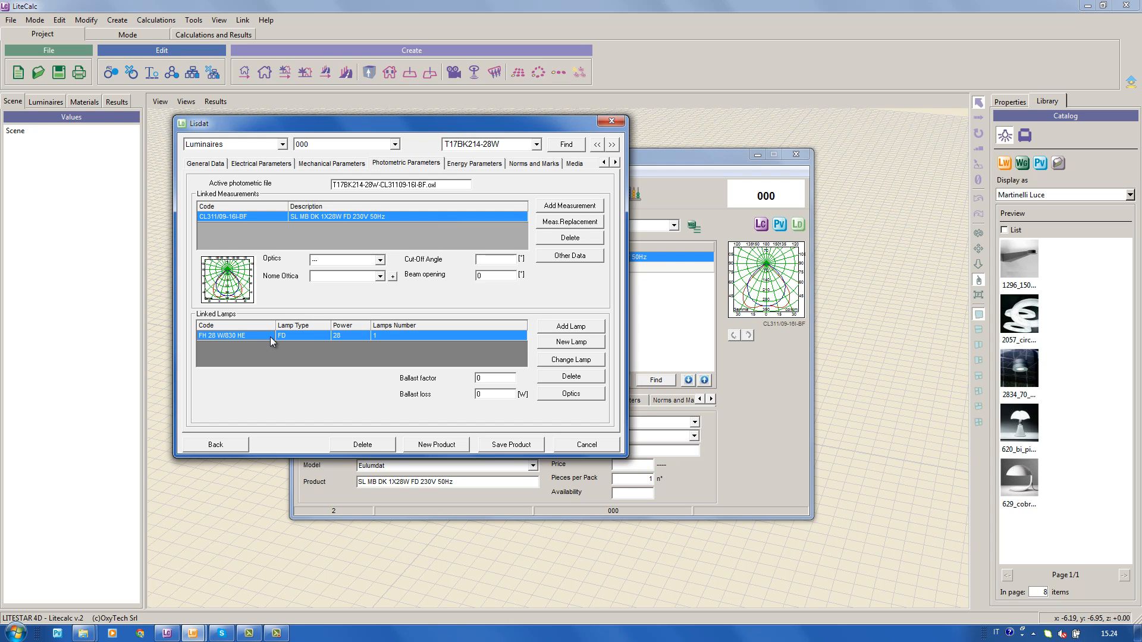
left_click(557, 362)
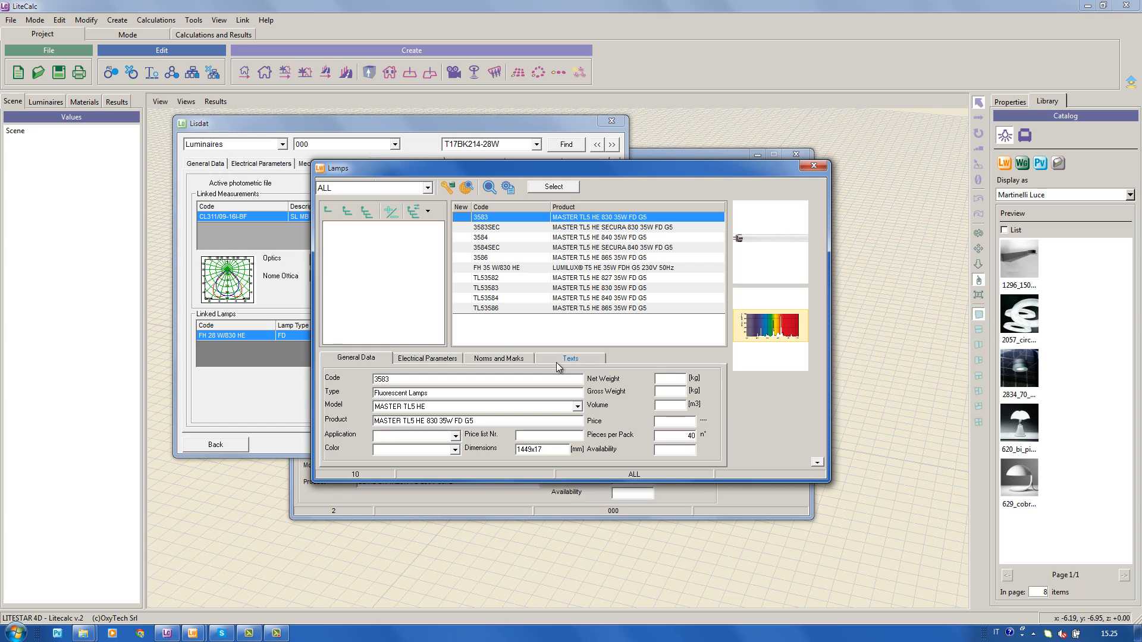
left_click(490, 188)
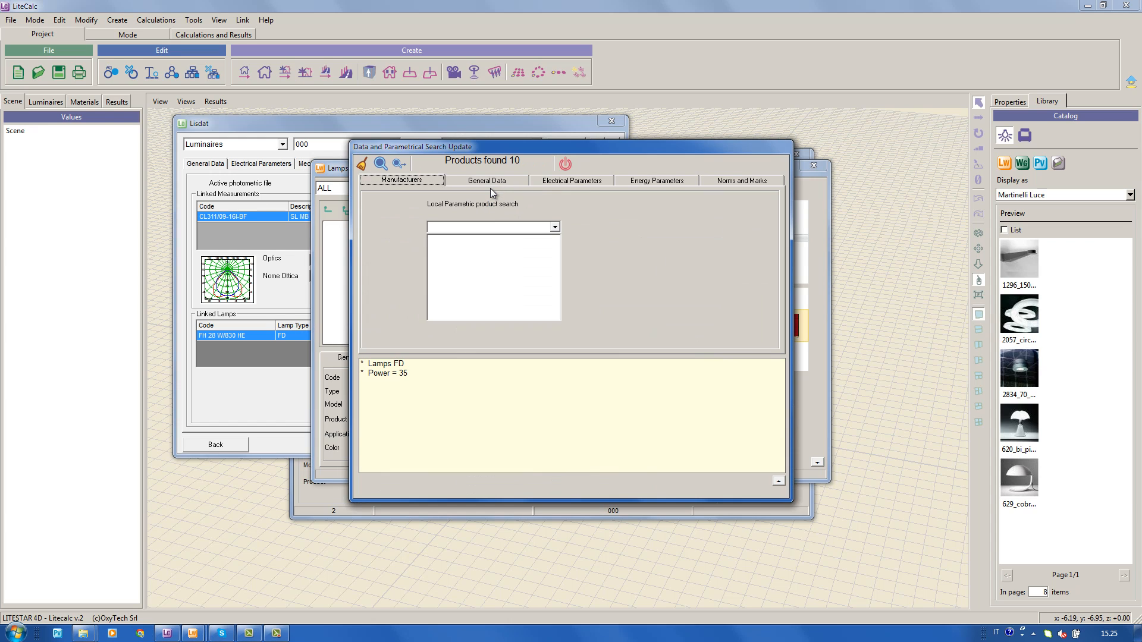
left_click(479, 180)
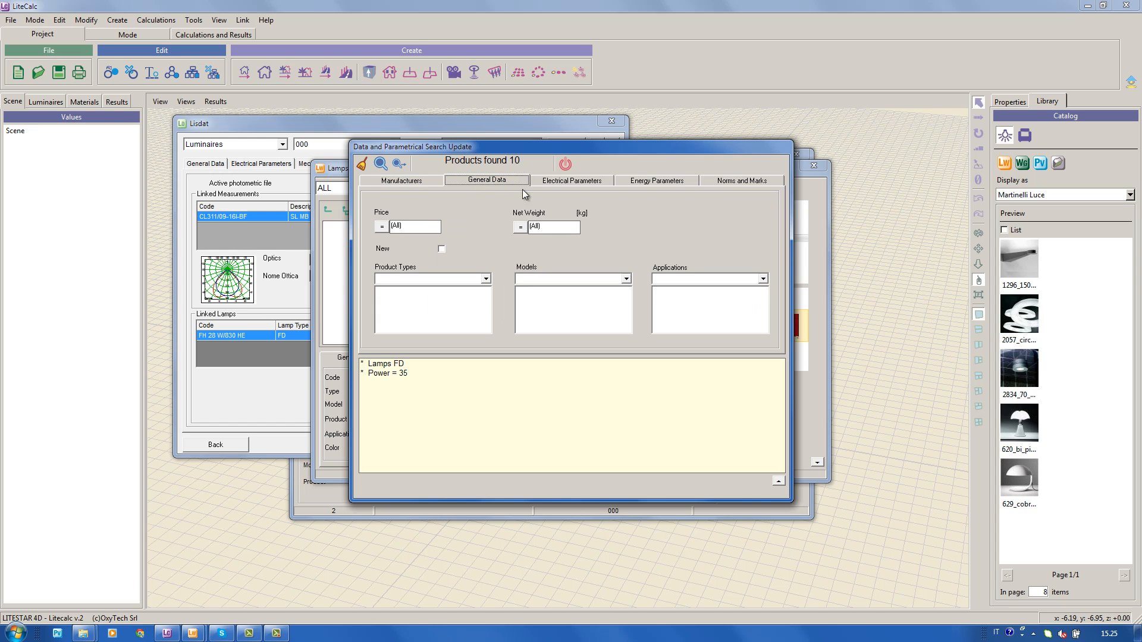
left_click(581, 185)
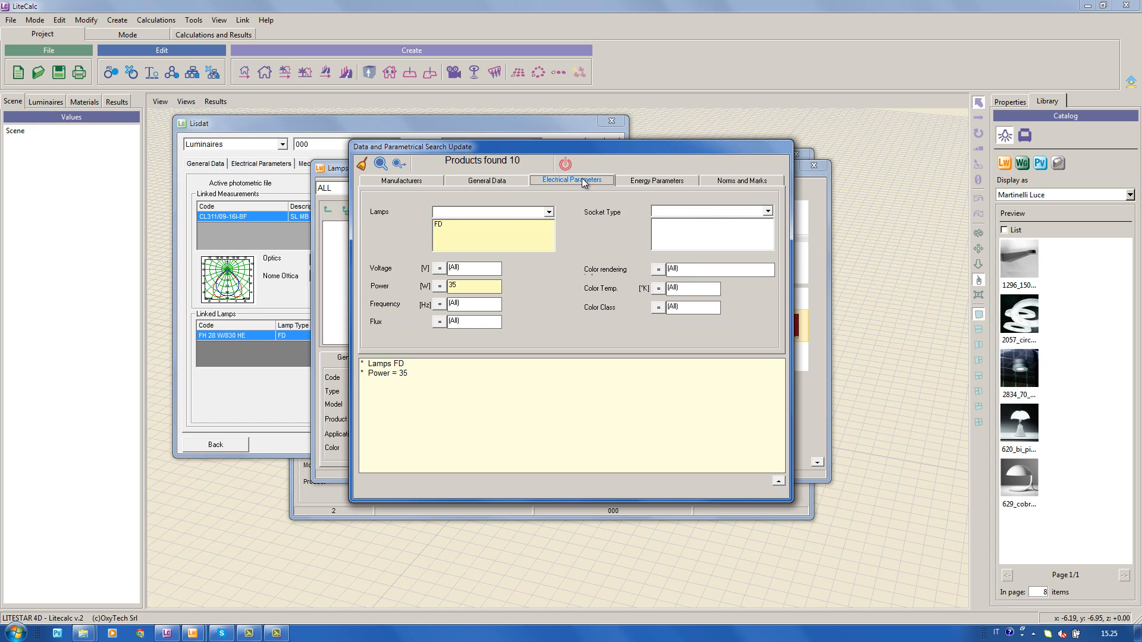
double_click(474, 285)
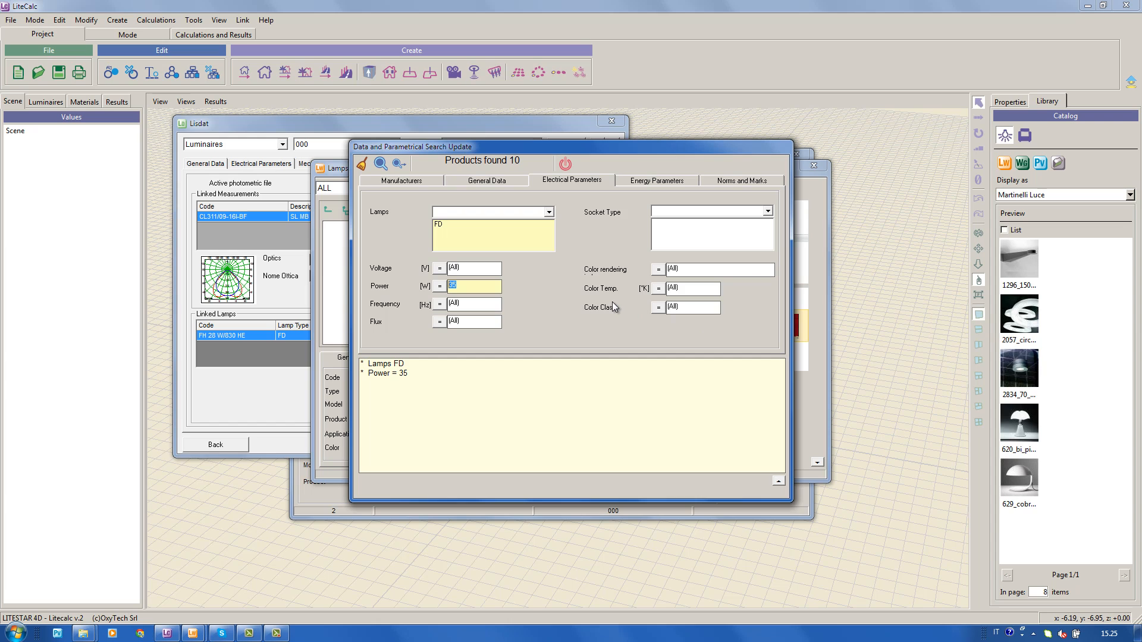
type("28")
left_click(380, 163)
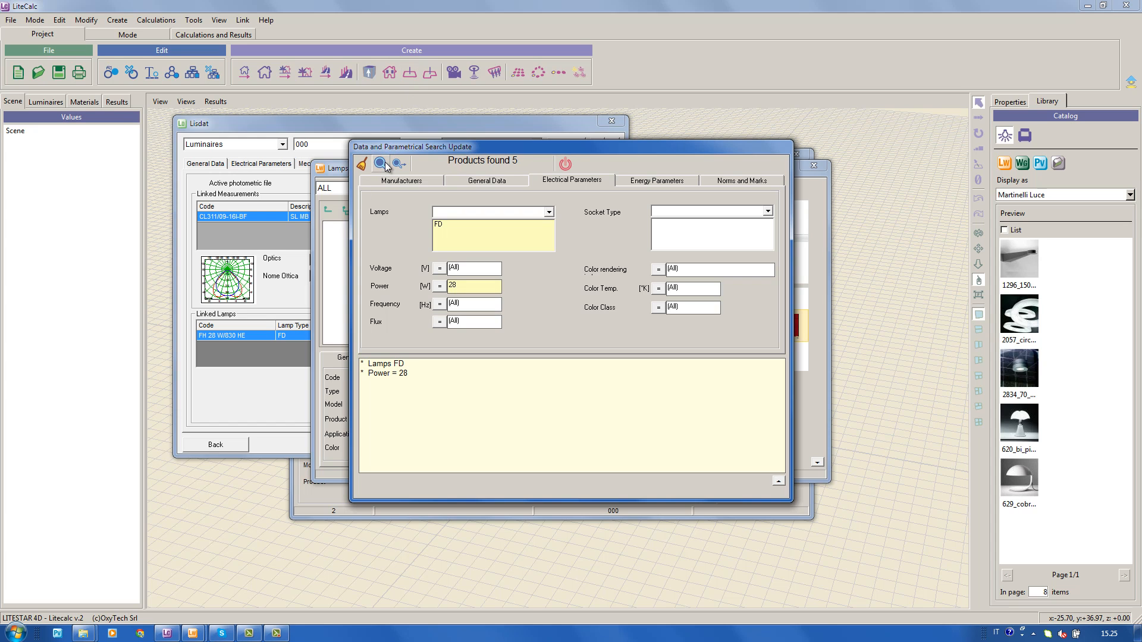
left_click(566, 163)
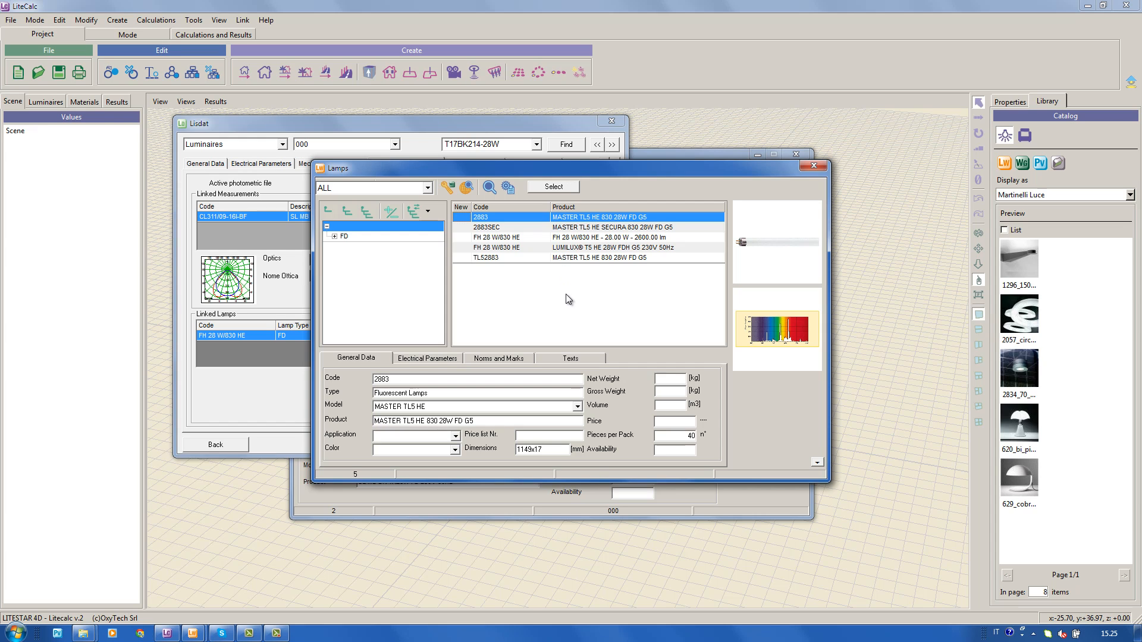
left_click(538, 188)
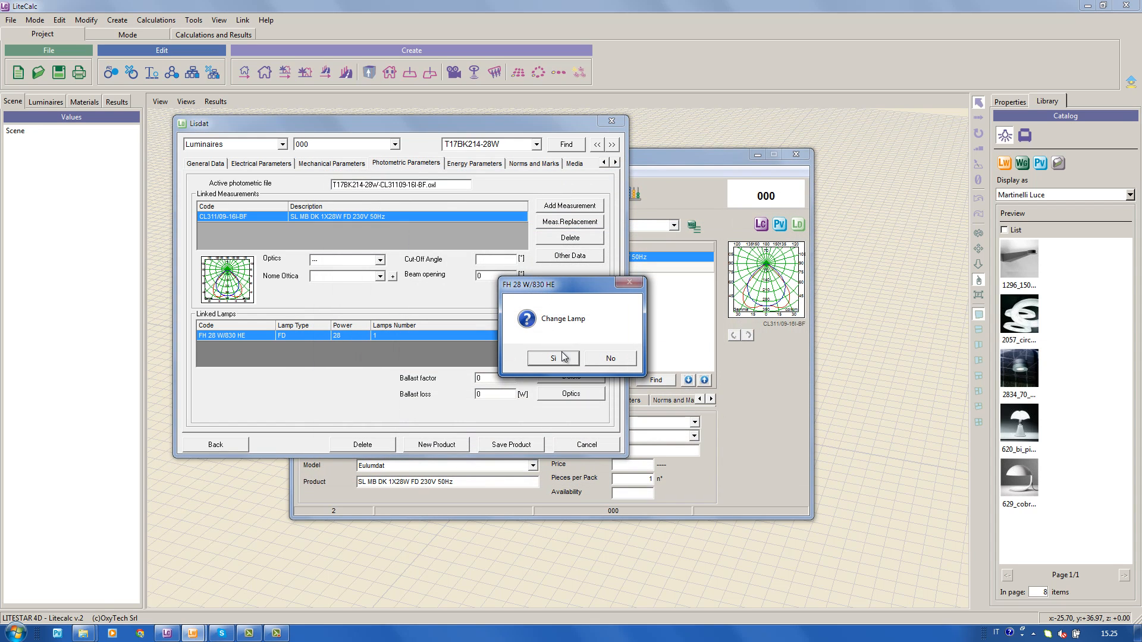
left_click(553, 358)
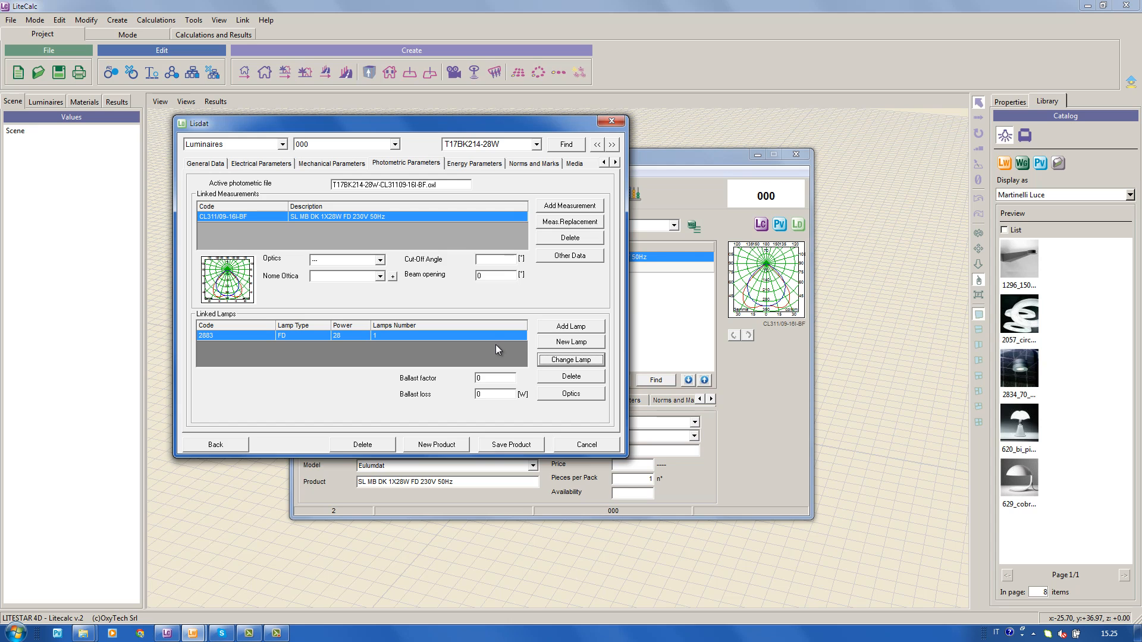
- Assign the CE mark and the EN 60598 norm to the luminaire
left_click(518, 164)
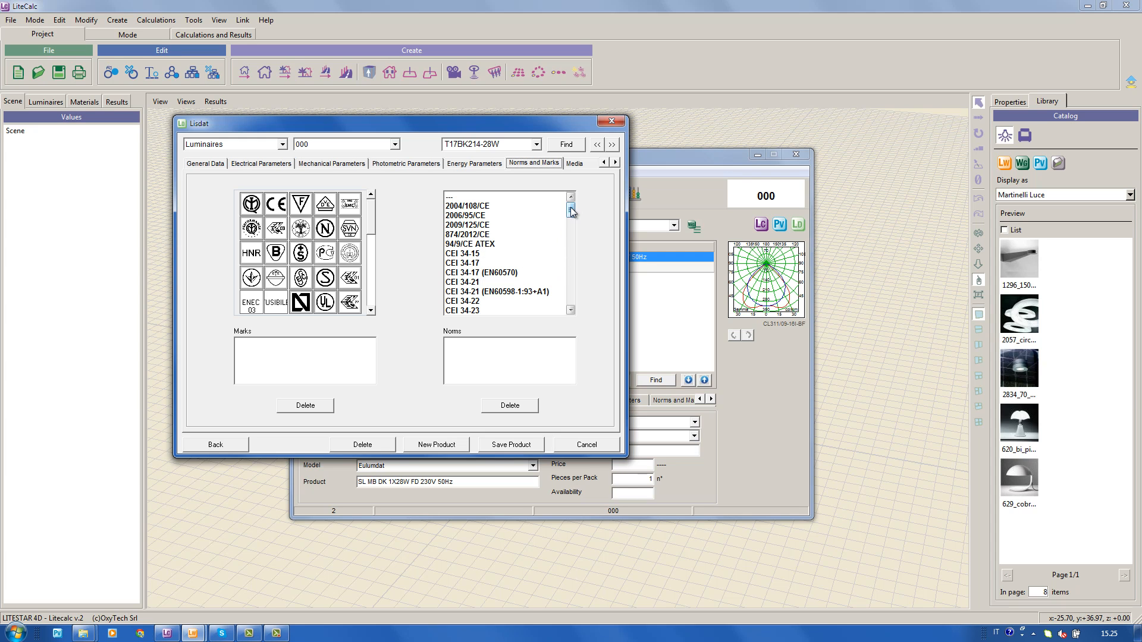
left_click_drag(571, 210, 580, 276)
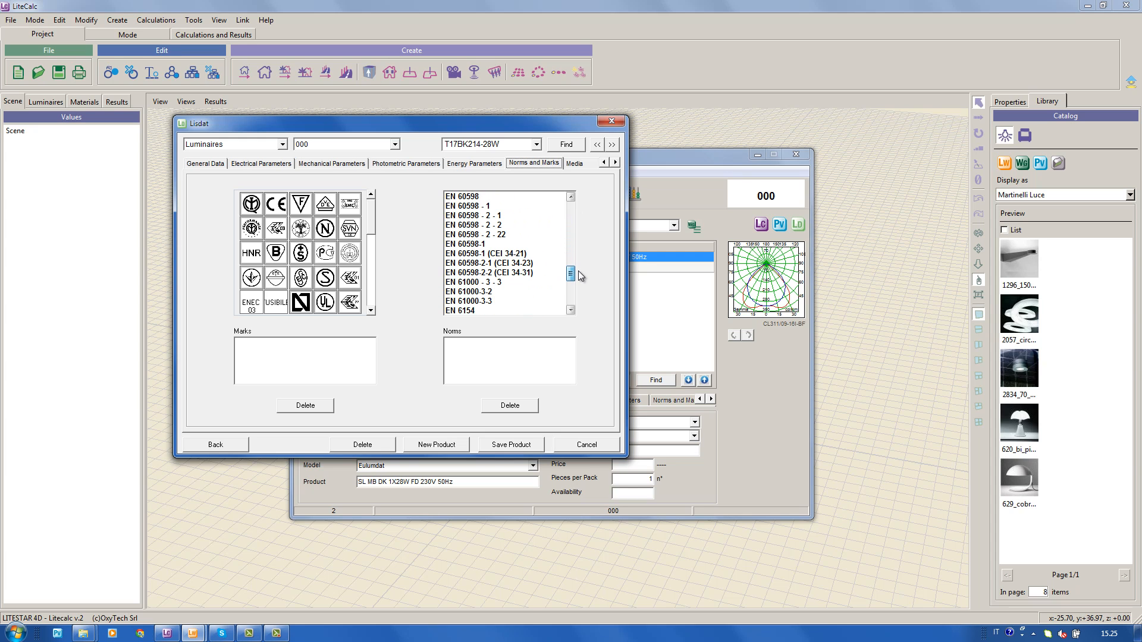
double_click(456, 197)
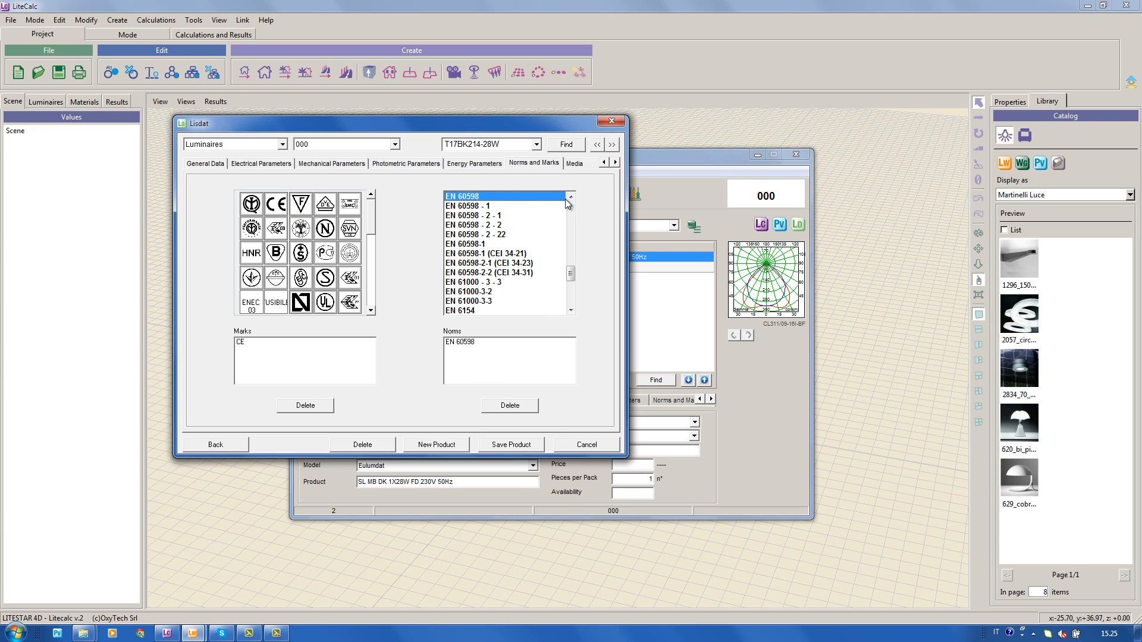
- Display the luminaire's media file list, then switch to Windows Explorer and open manufacturer folder 000 inside DB
left_click(576, 168)
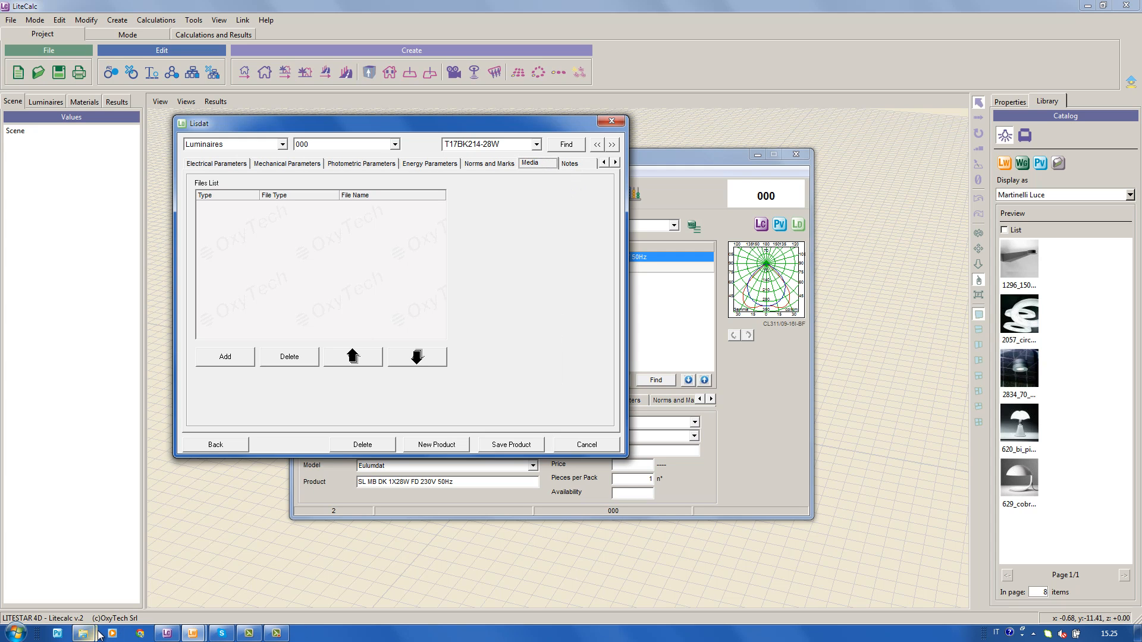
mouse_move(90, 636)
left_click(78, 574)
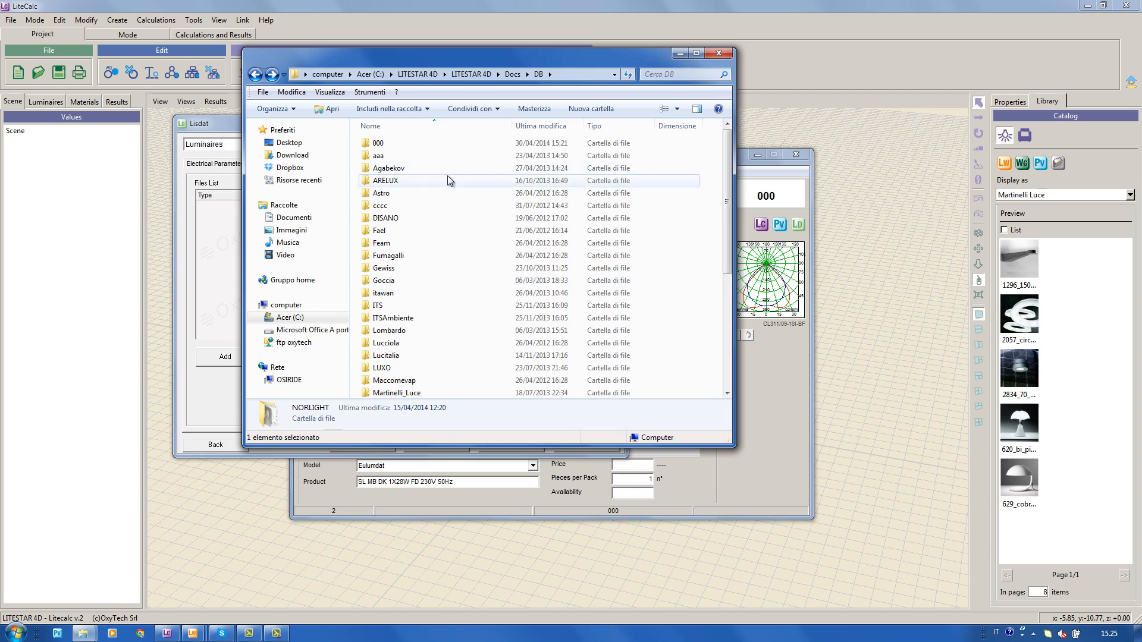
double_click(454, 144)
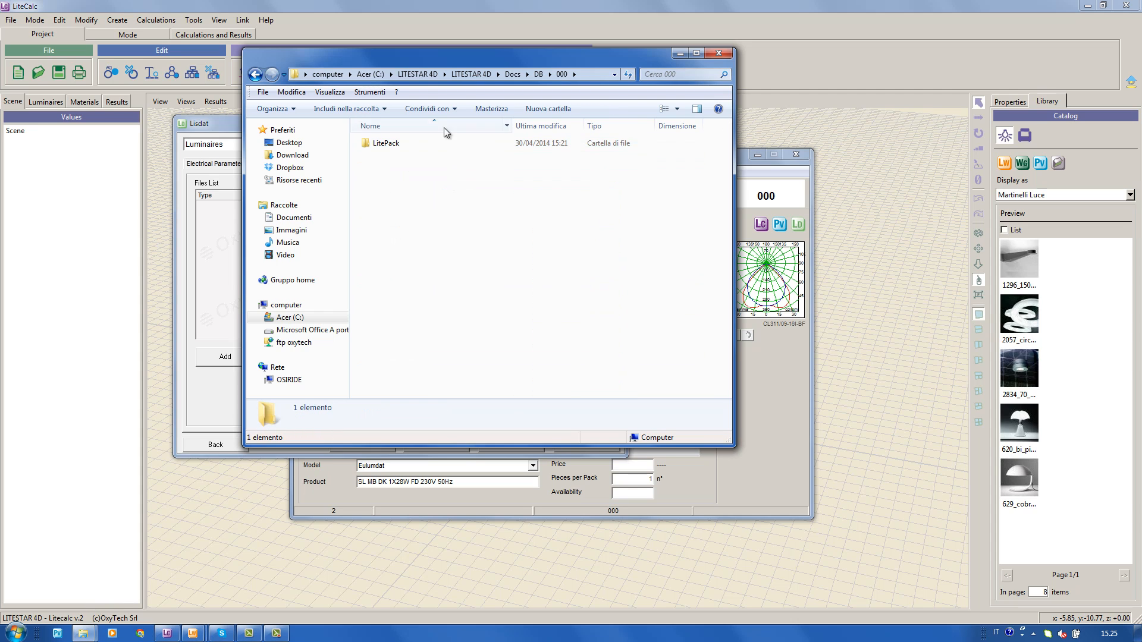
- Look into the LitePack folder, then copy the image 000.jpg from the source folder 000 into manufacturer folder DB\000
double_click(399, 144)
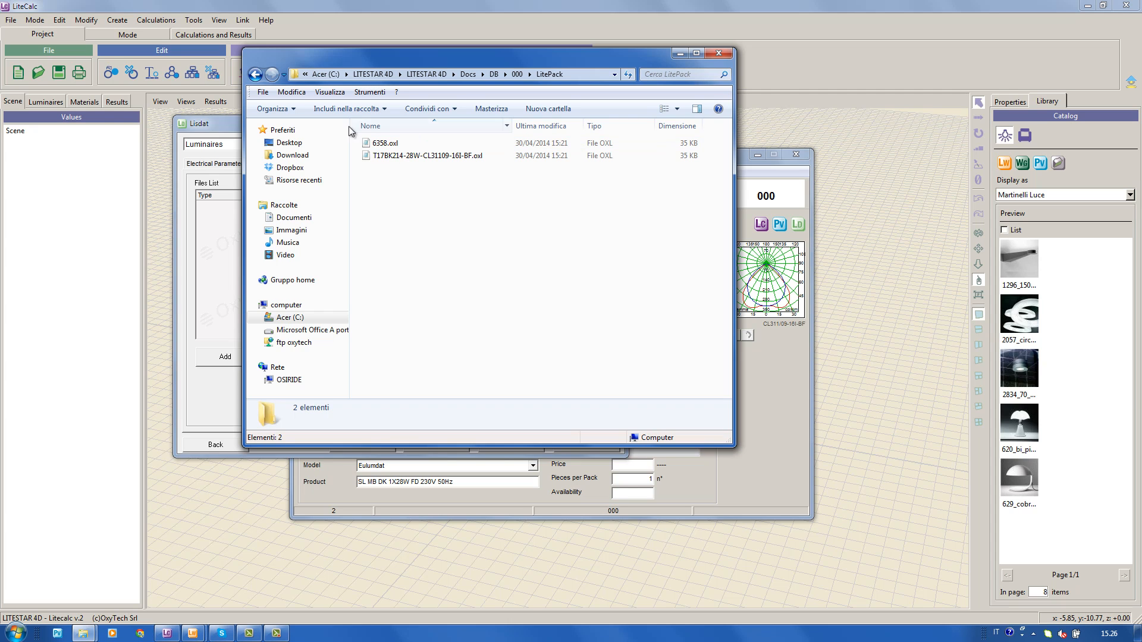
left_click(255, 73)
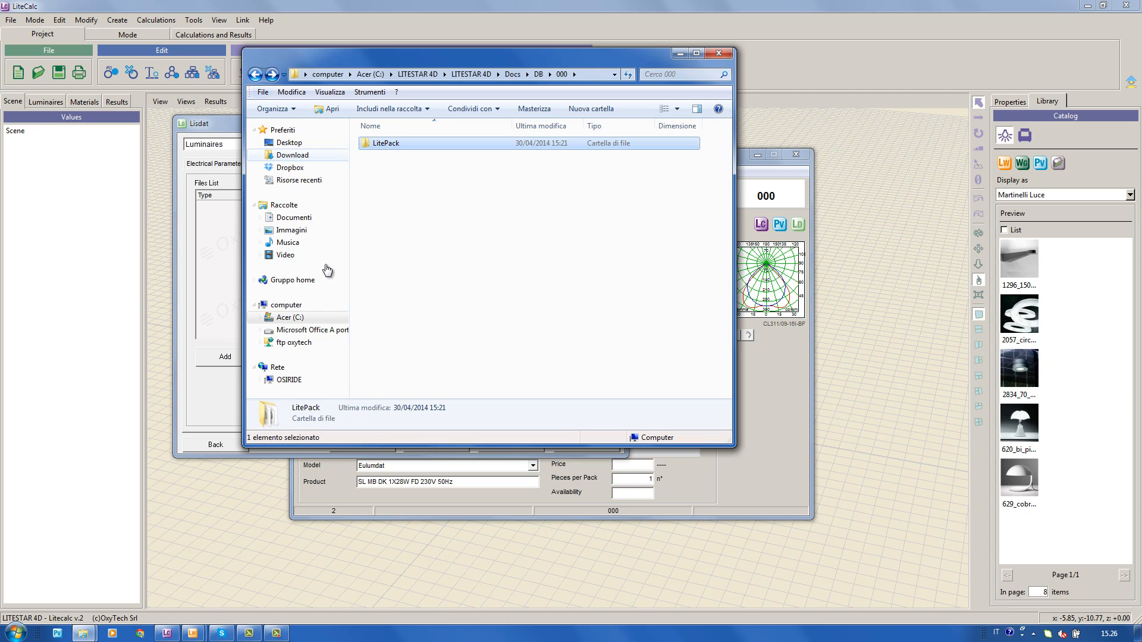
left_click(83, 633)
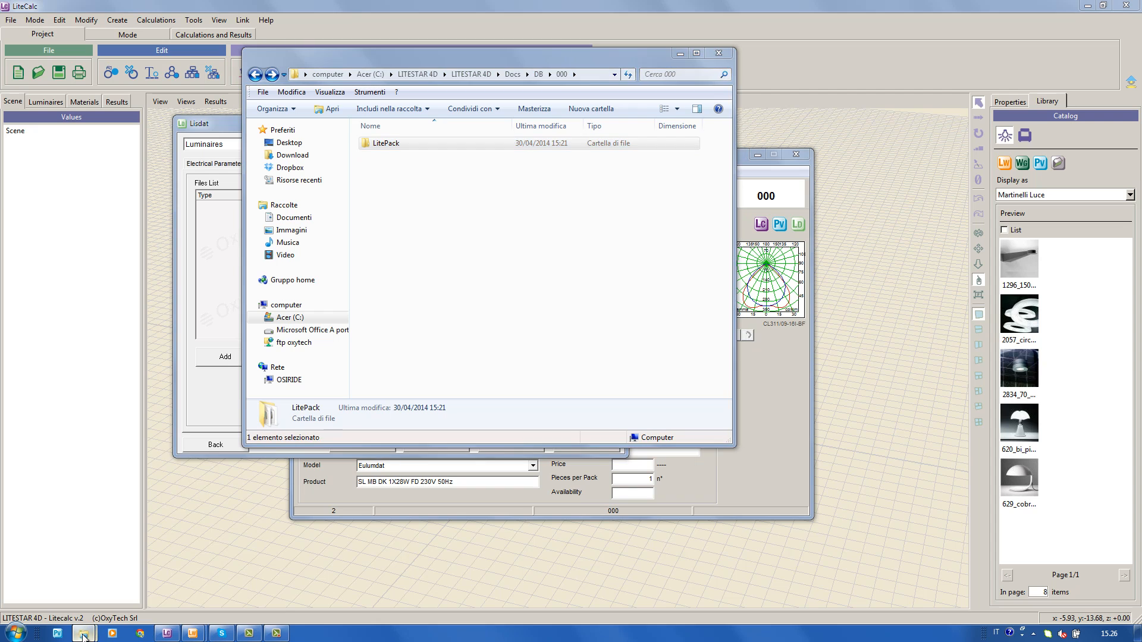
left_click(191, 596)
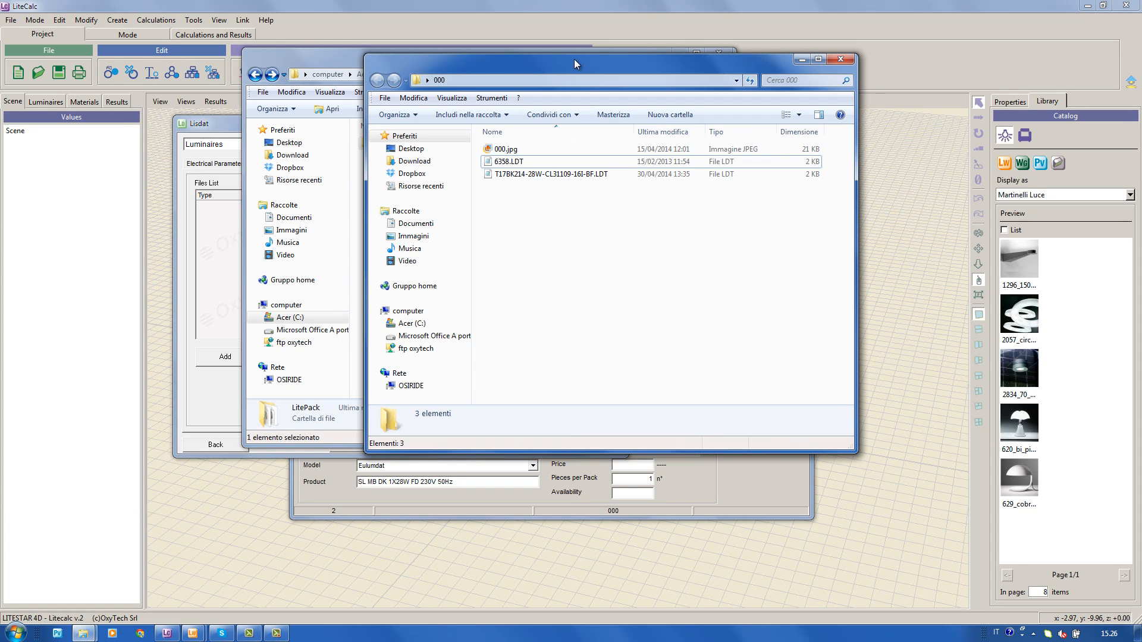
left_click_drag(573, 59, 701, 166)
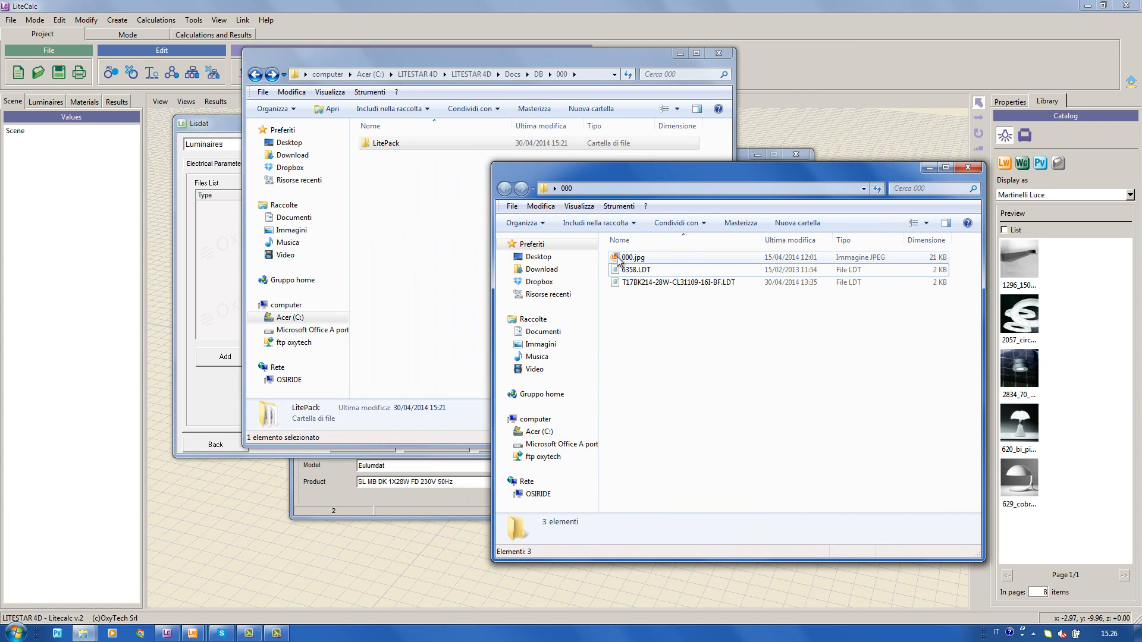
left_click_drag(632, 258, 430, 206)
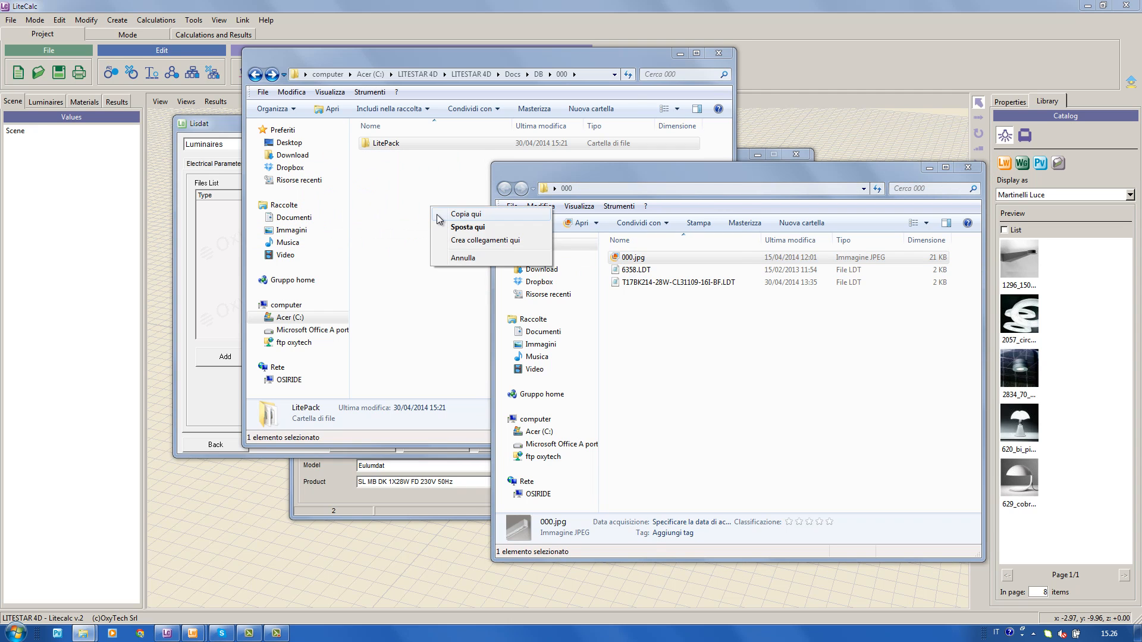
left_click(441, 225)
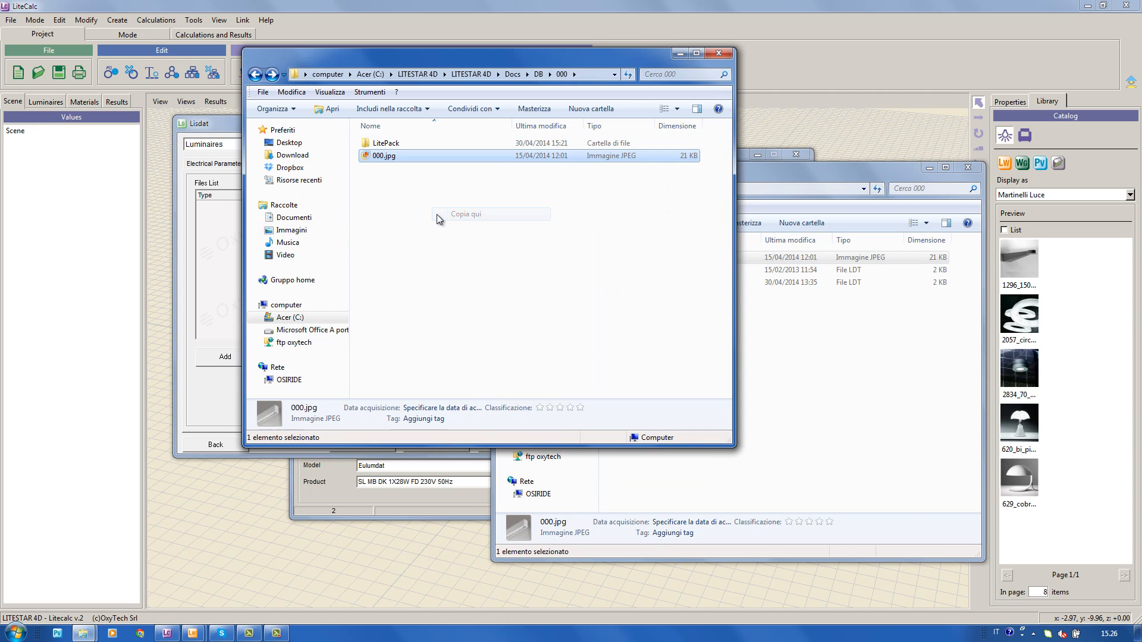
left_click(974, 169)
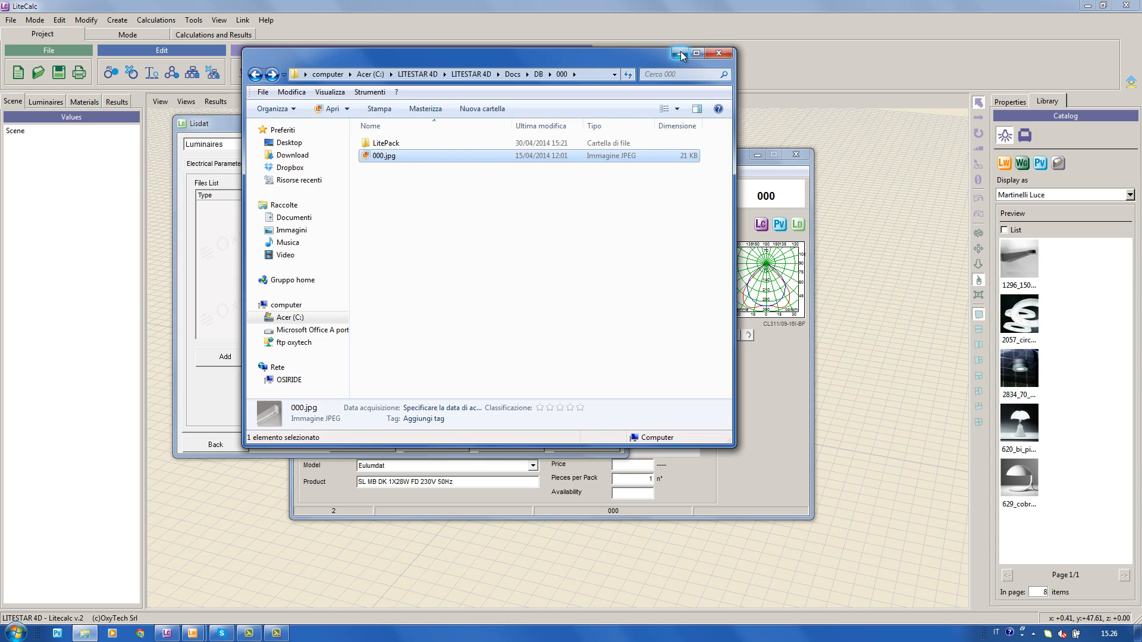
- Back in Lisdat, add a Technical Data Sheet media entry of type JPG files to the luminaire, using 000.jpg from folder 000
left_click(680, 52)
left_click(244, 359)
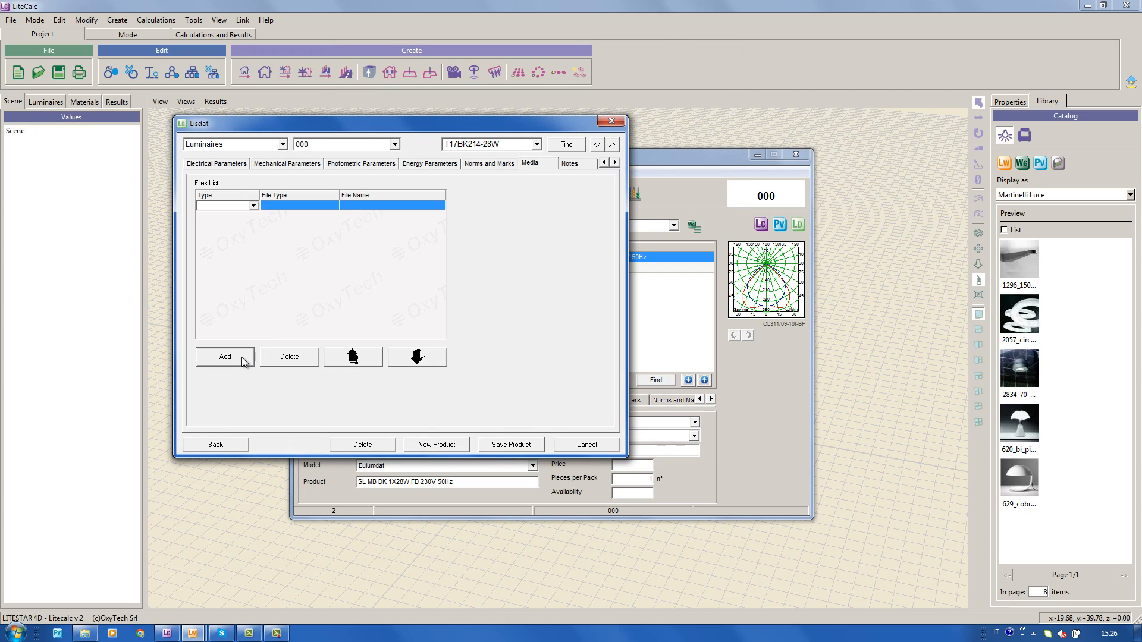
left_click(255, 207)
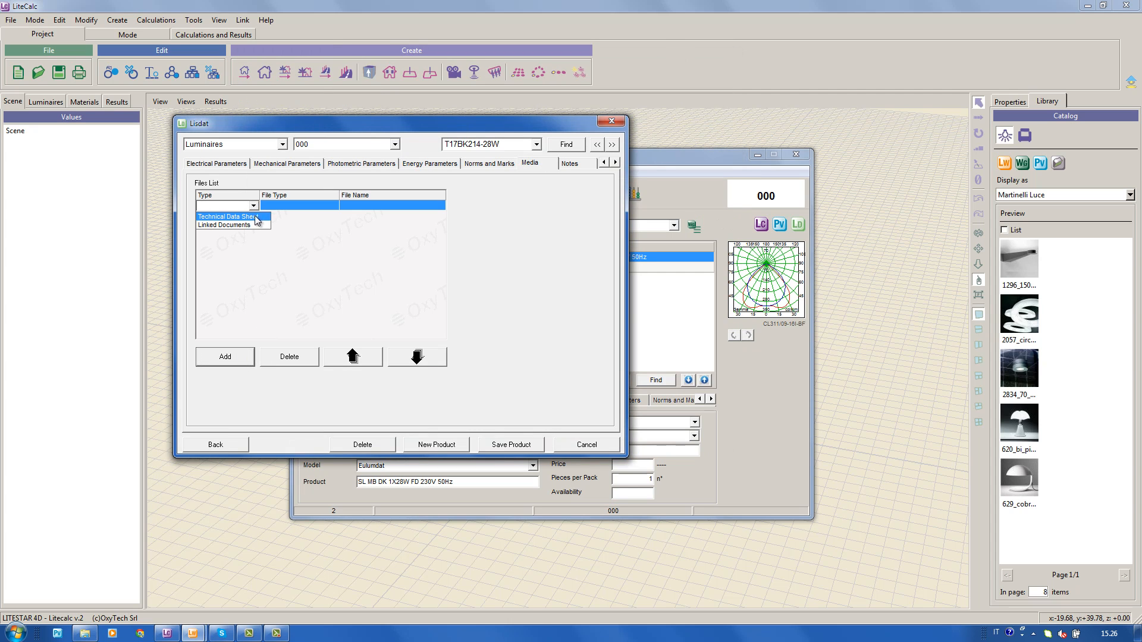
left_click(256, 215)
left_click(284, 204)
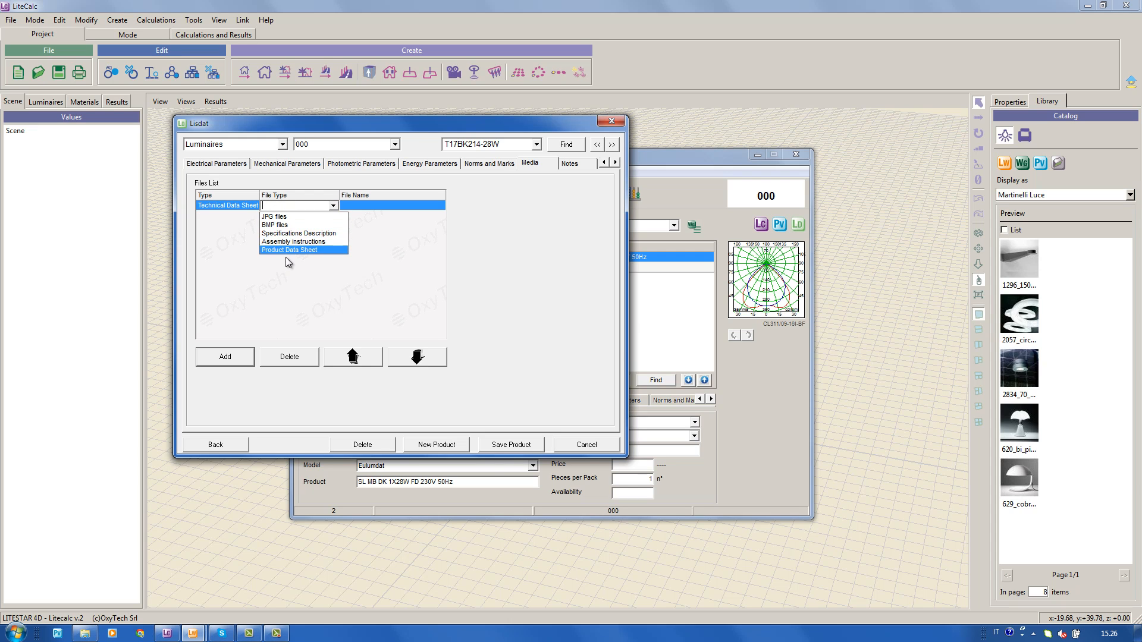
left_click(287, 218)
left_click(370, 207)
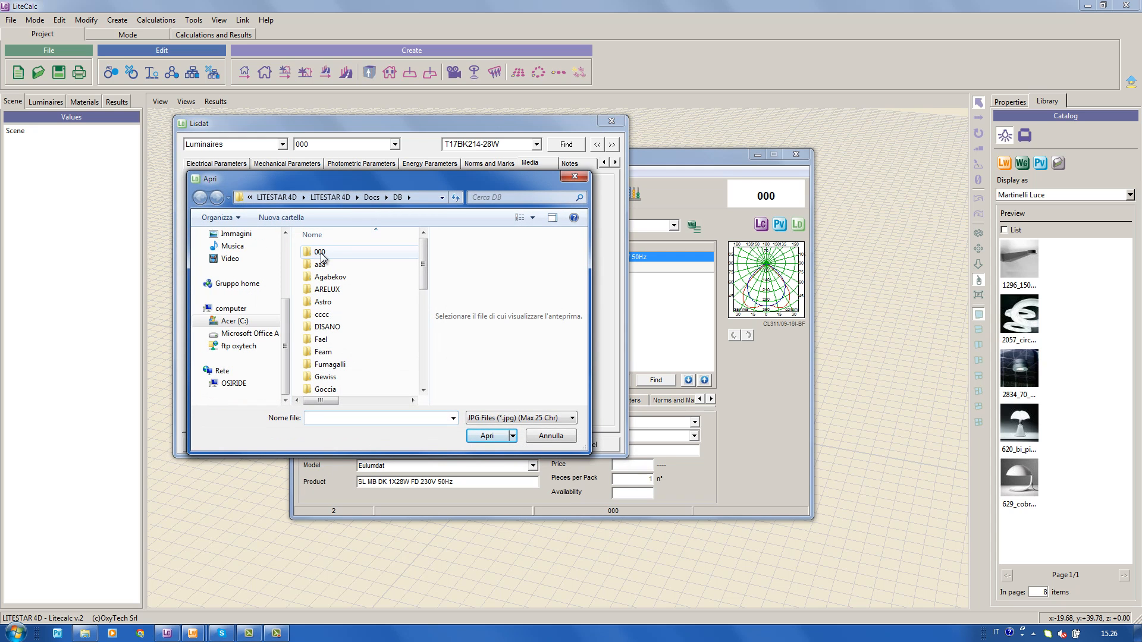
double_click(322, 252)
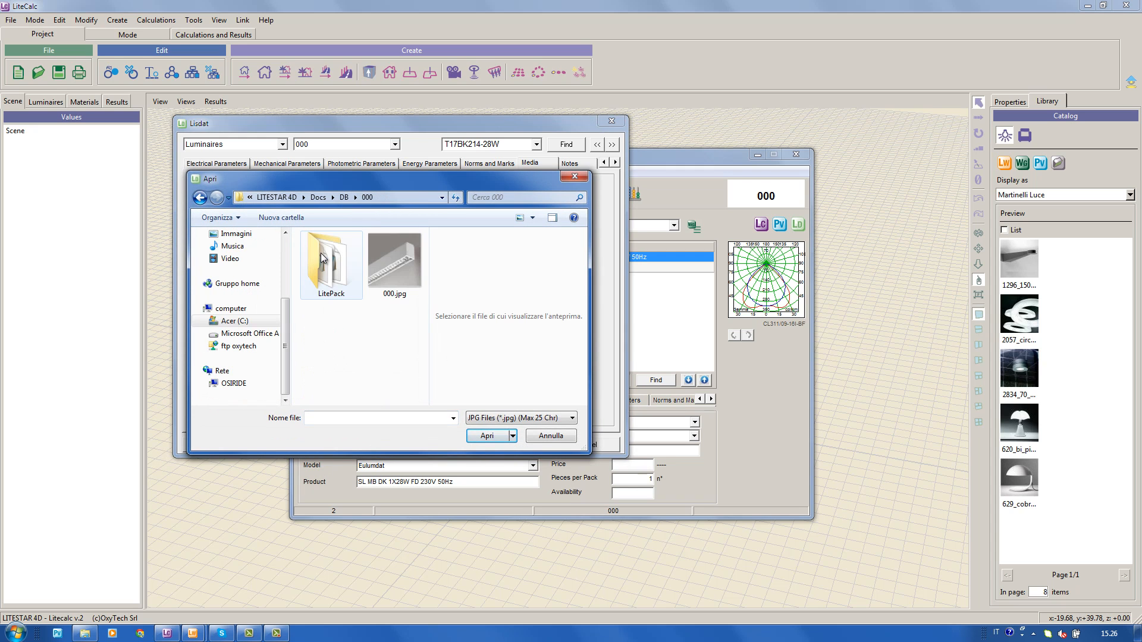
left_click(402, 278)
left_click(481, 438)
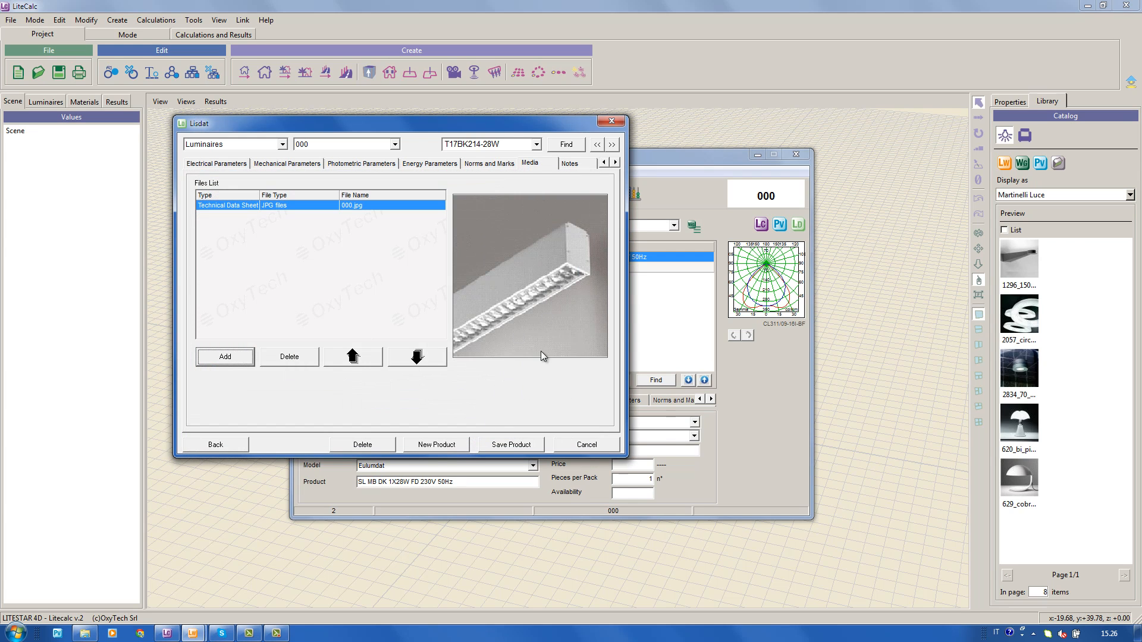
- Enter the French text "pppppp" in Notes 1, copy it to all languages and save the product
left_click(576, 165)
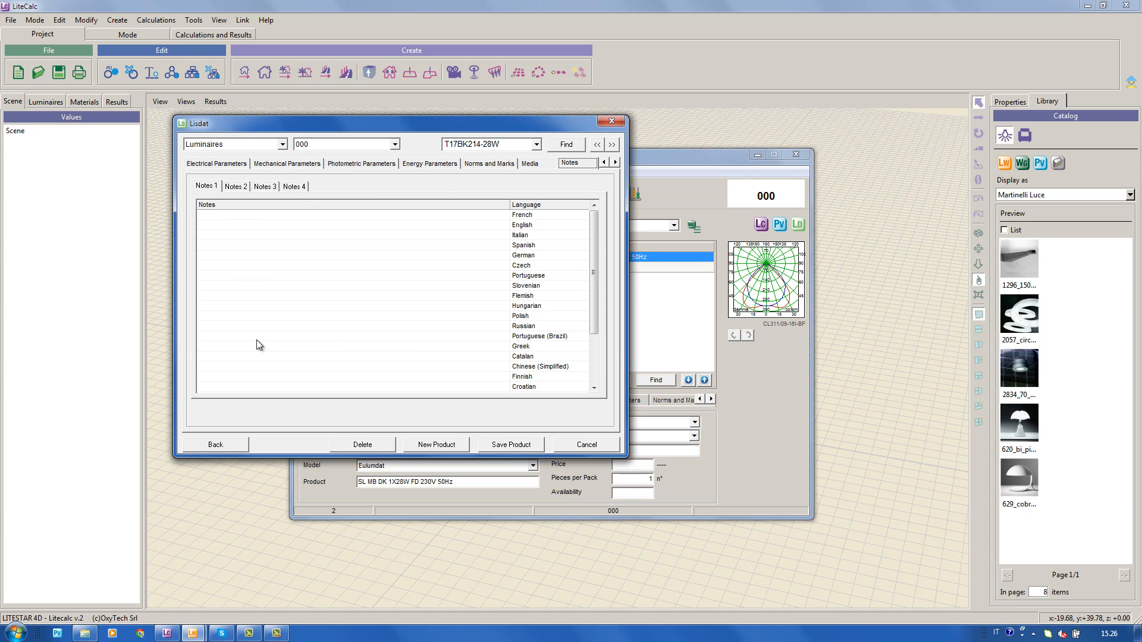
left_click(253, 219)
type("pppppp")
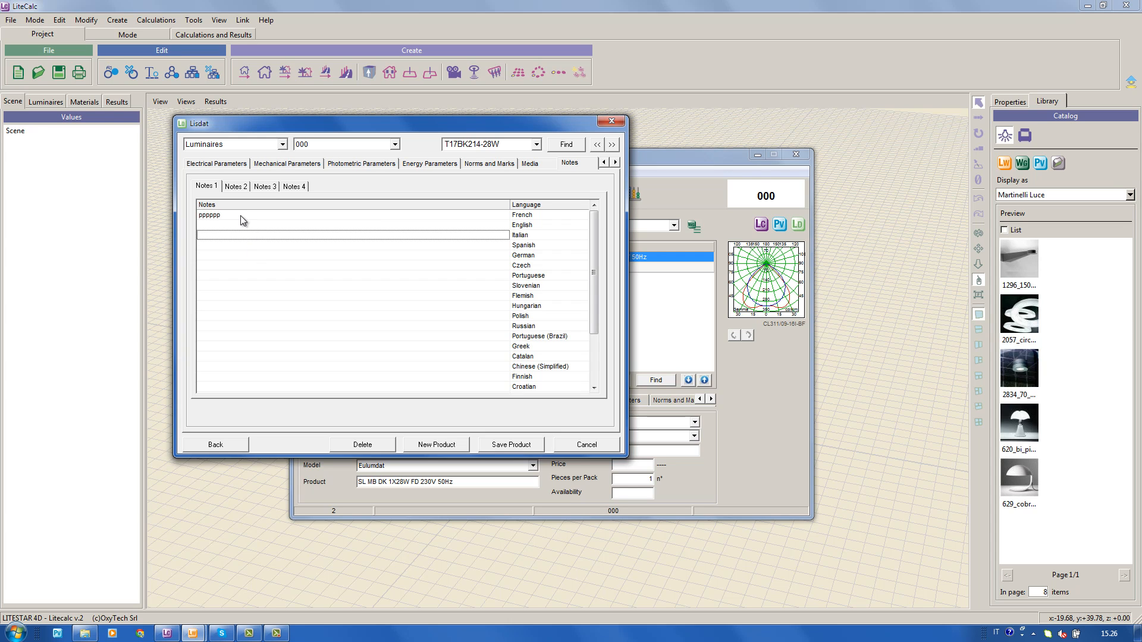
right_click(226, 218)
left_click(240, 229)
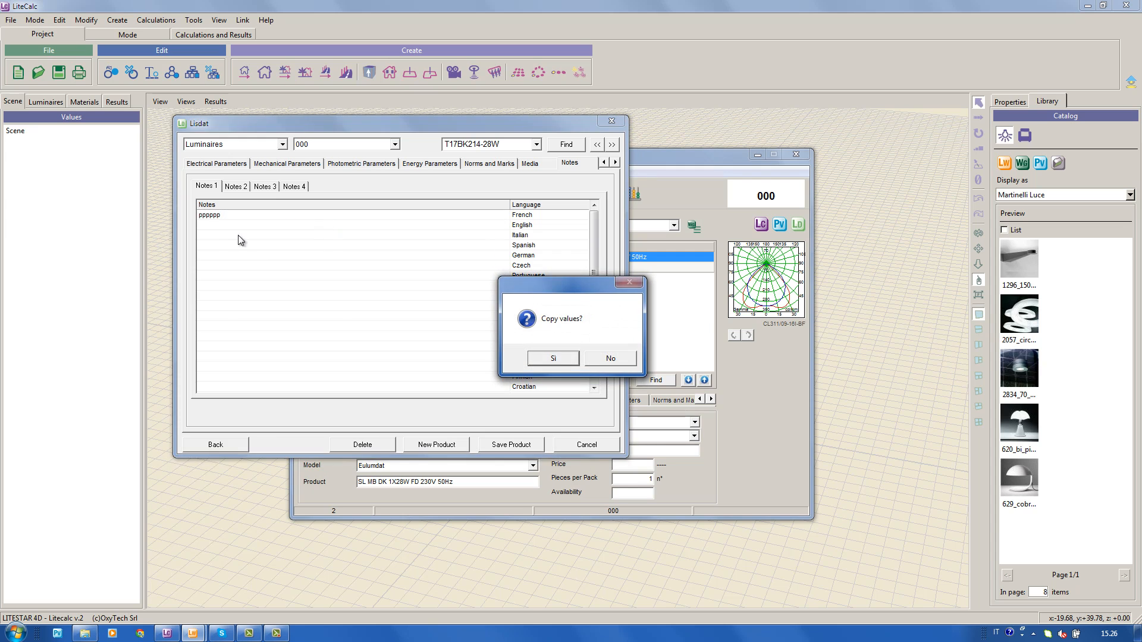
left_click(557, 358)
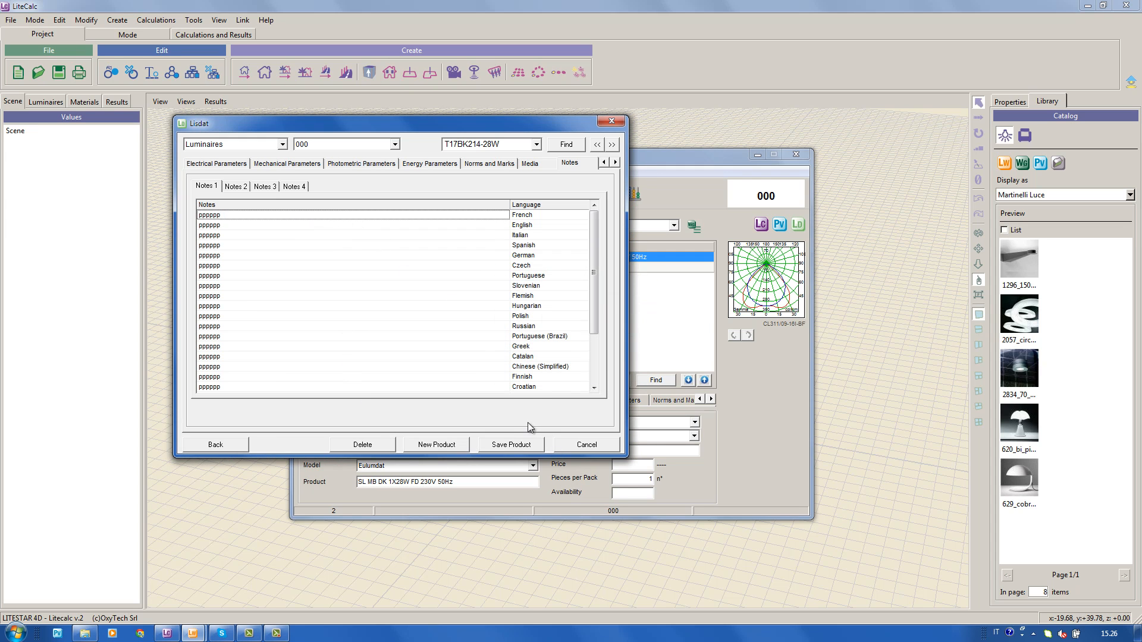
left_click(517, 447)
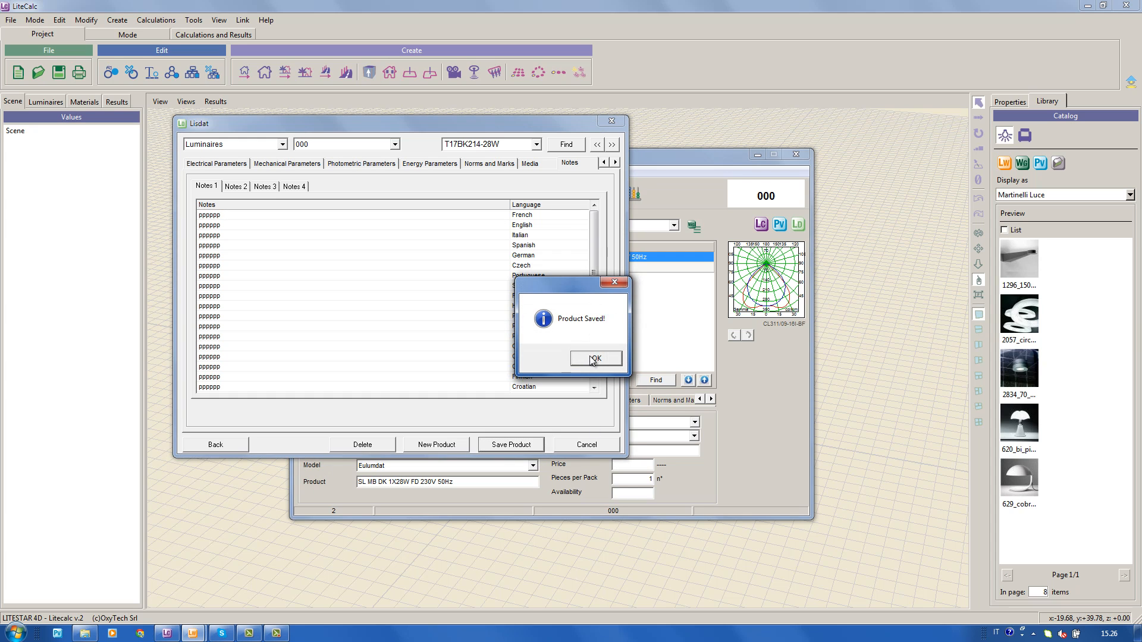
left_click(592, 359)
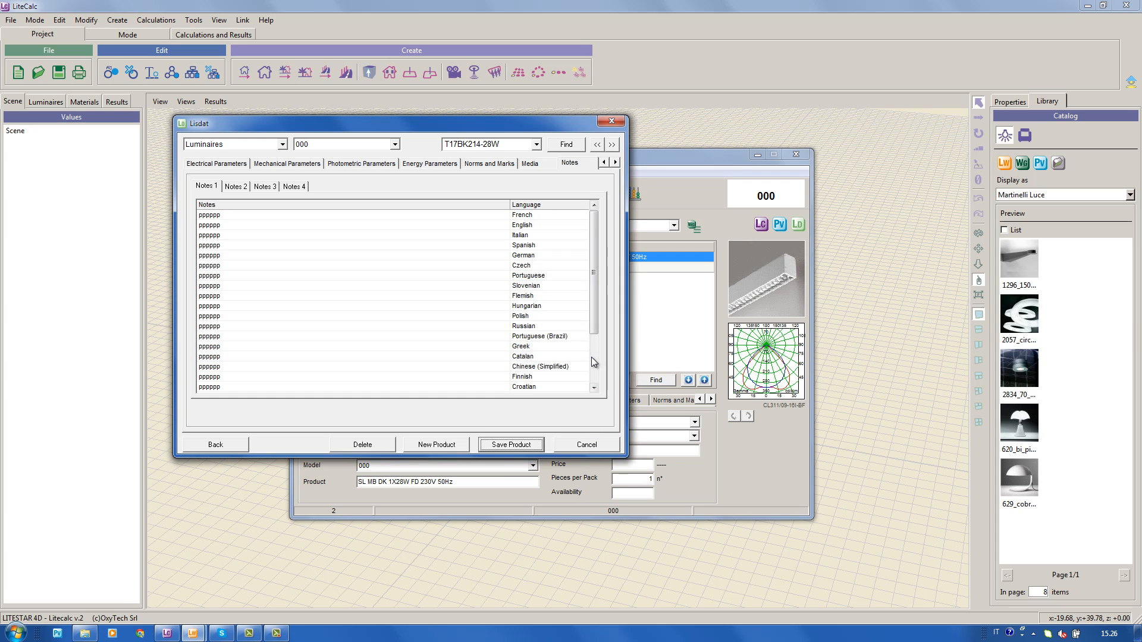
- Switch to Liswin and check the photometric and electrical parameters of luminaire T17BK214-28W
left_click(769, 470)
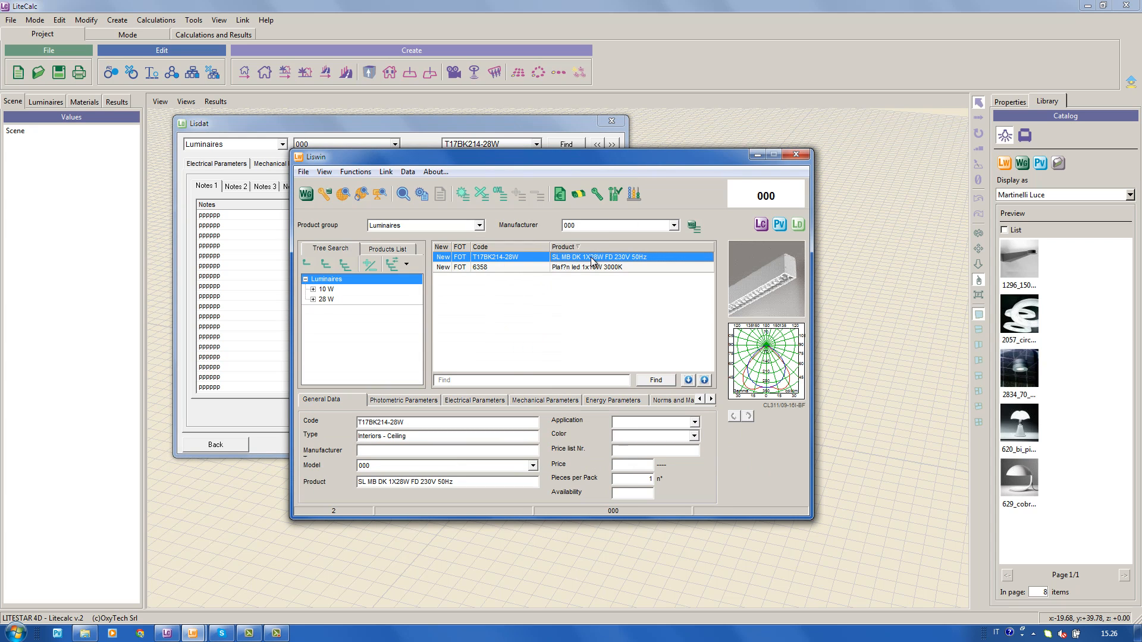
left_click(419, 404)
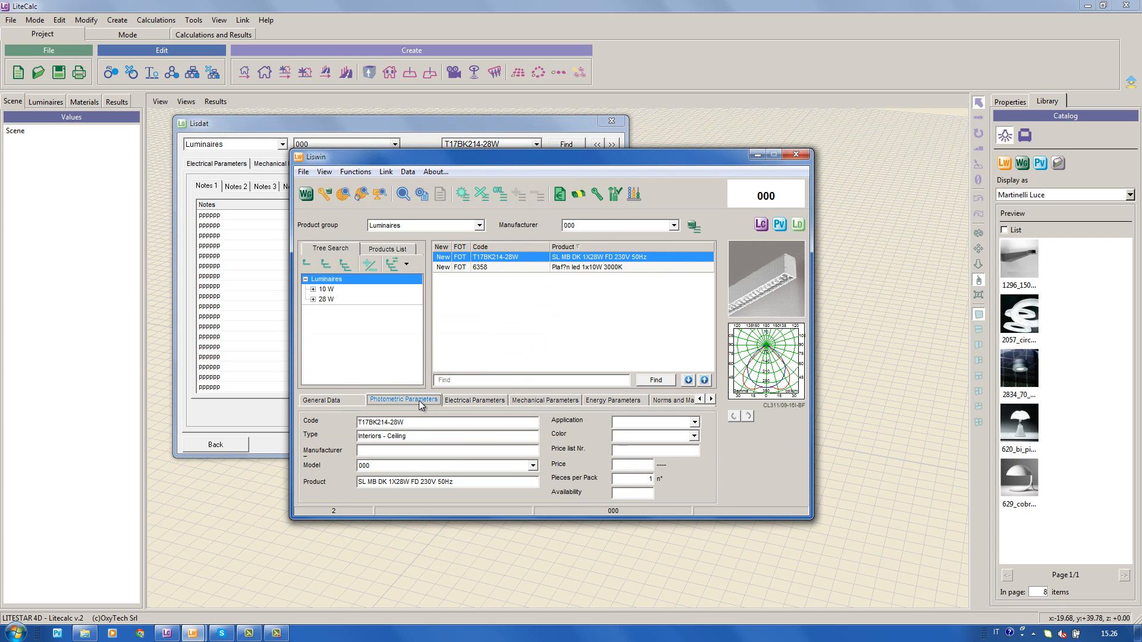
left_click(469, 402)
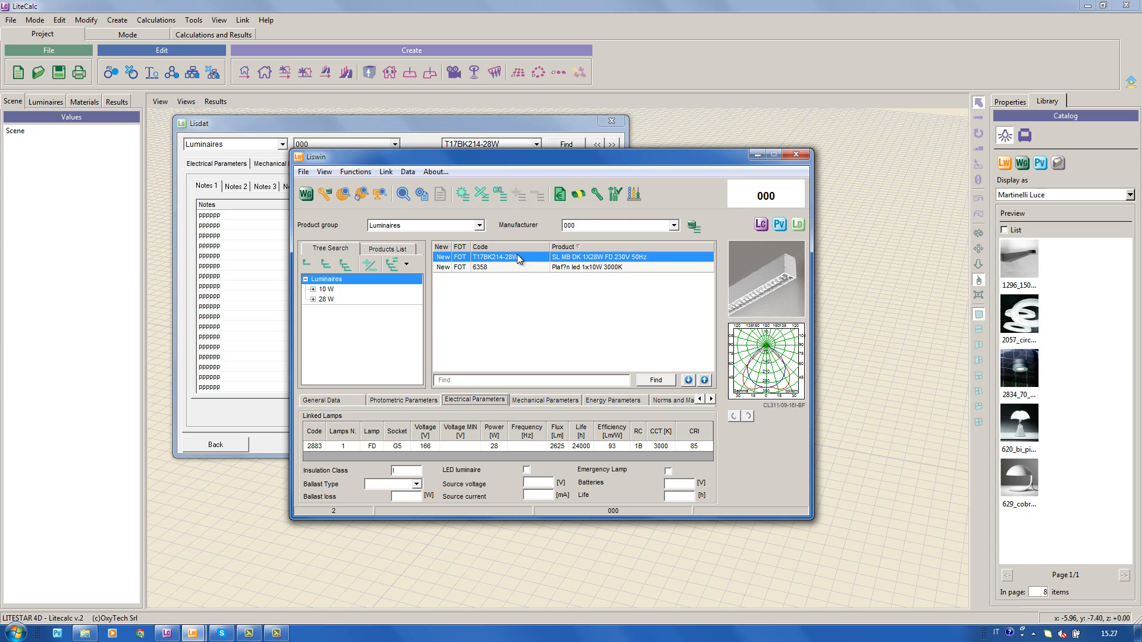
- Return to the luminaire's general data in Lisdat and start a new blank product without saving the current one again
left_click(229, 424)
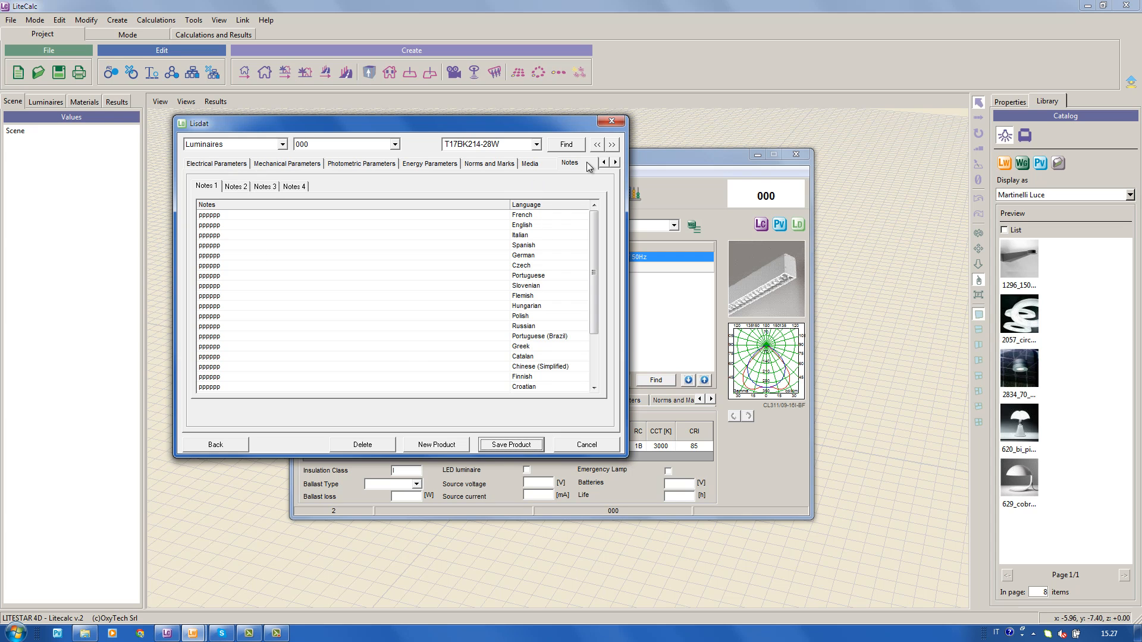
left_click(606, 163)
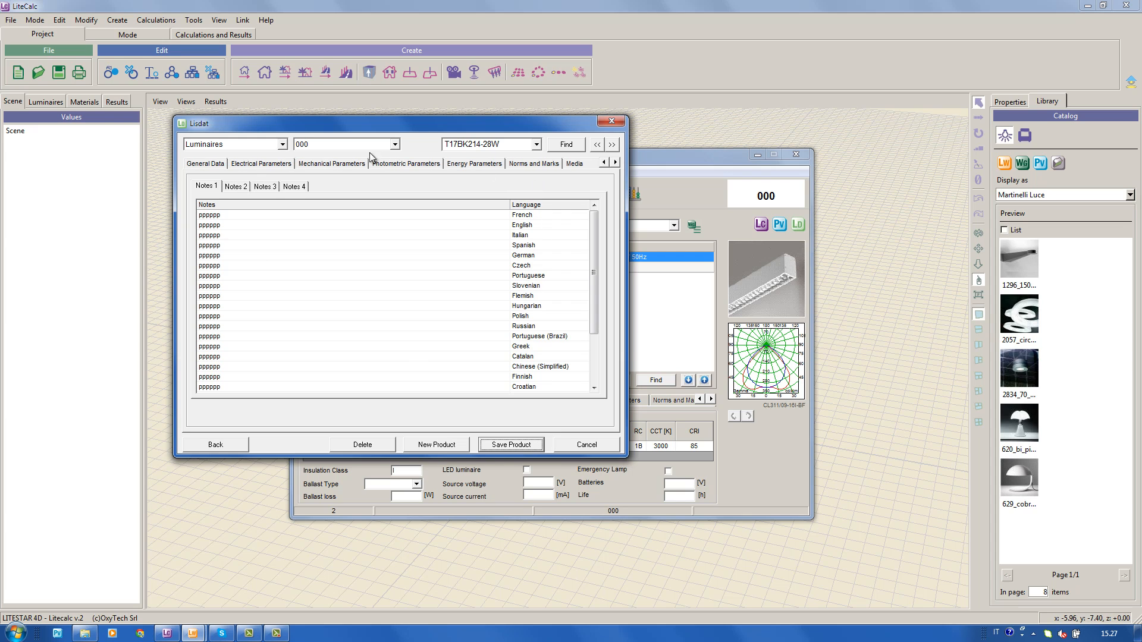
left_click(211, 166)
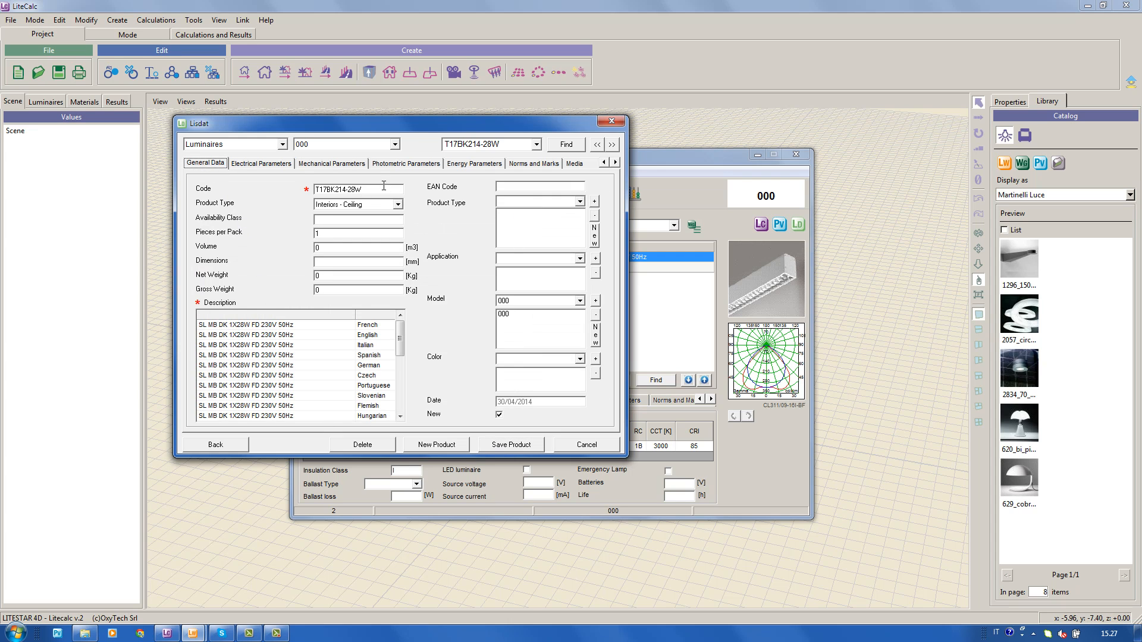
left_click_drag(361, 189, 308, 207)
left_click(446, 446)
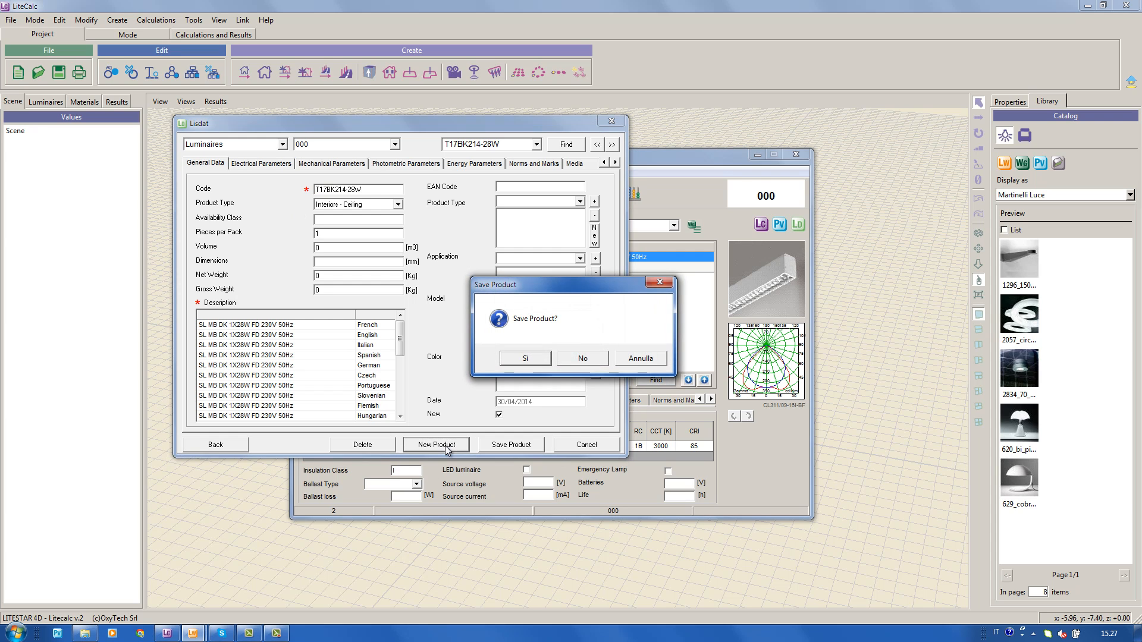
left_click(581, 359)
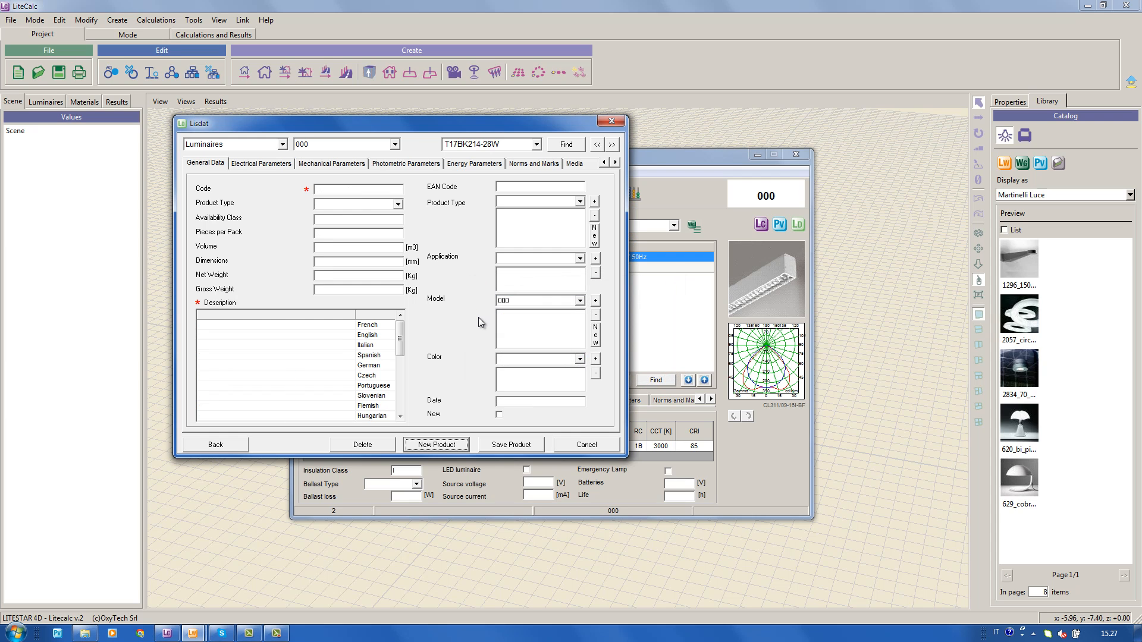